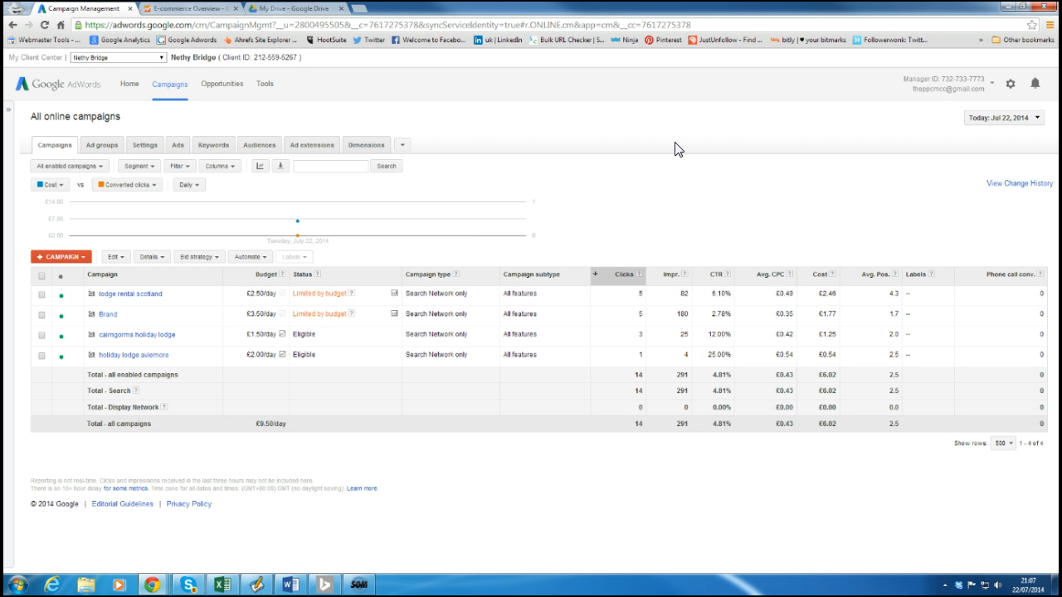
- Set the campaign date range to the last 30 days and open the Brand campaign
click(999, 123)
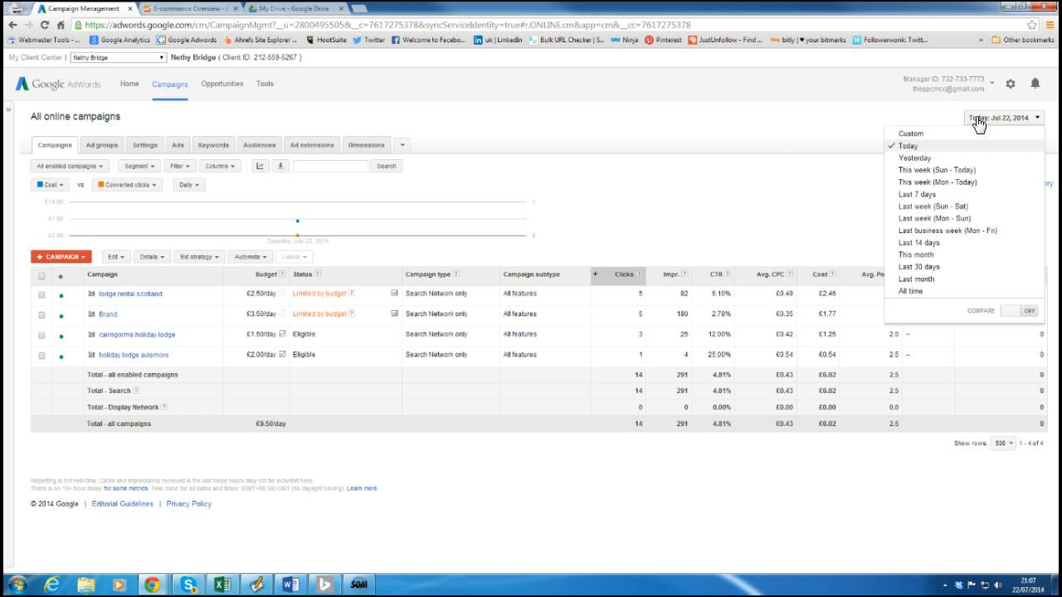
click(921, 268)
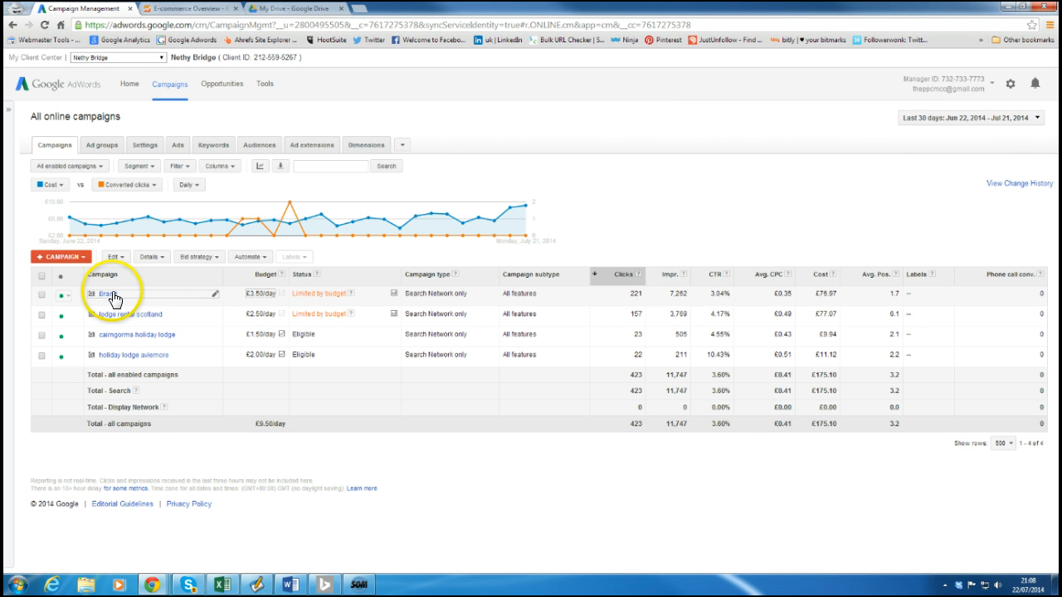
click(112, 296)
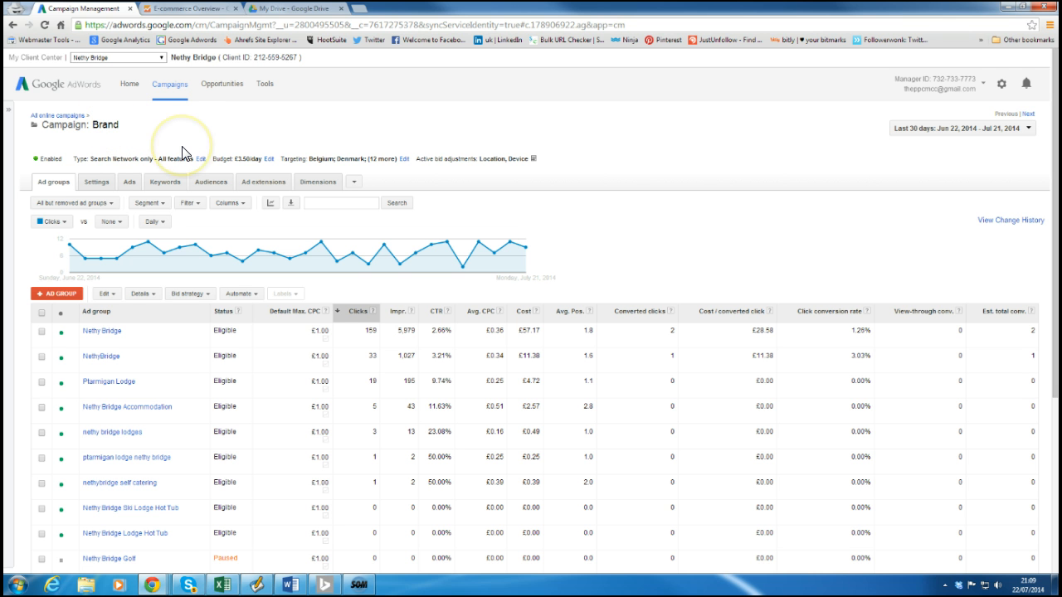
- Open the search terms report for all of the Brand campaign's keywords and look through the listed terms
click(158, 185)
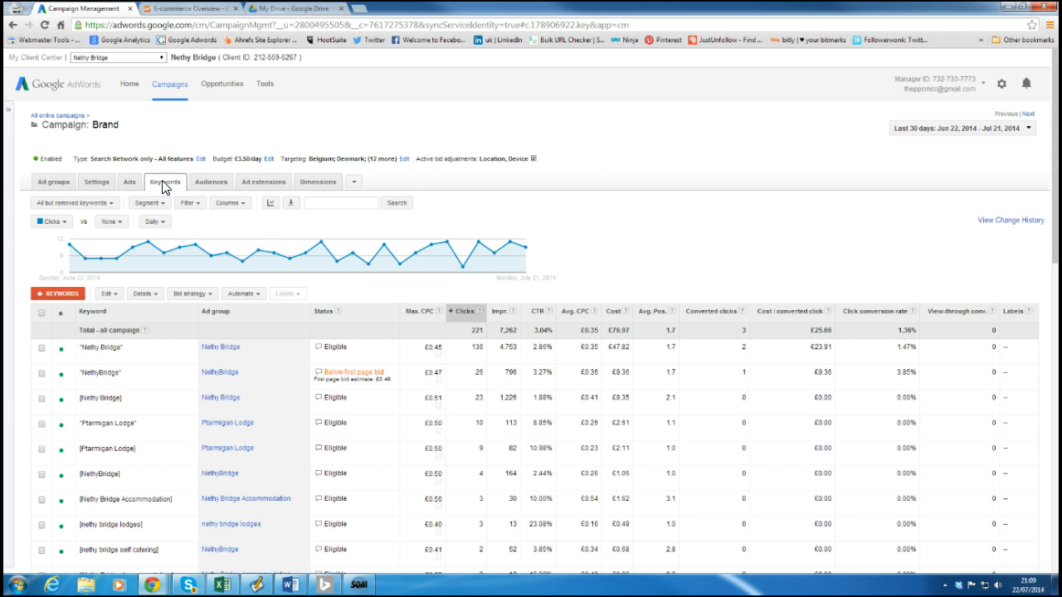
click(153, 293)
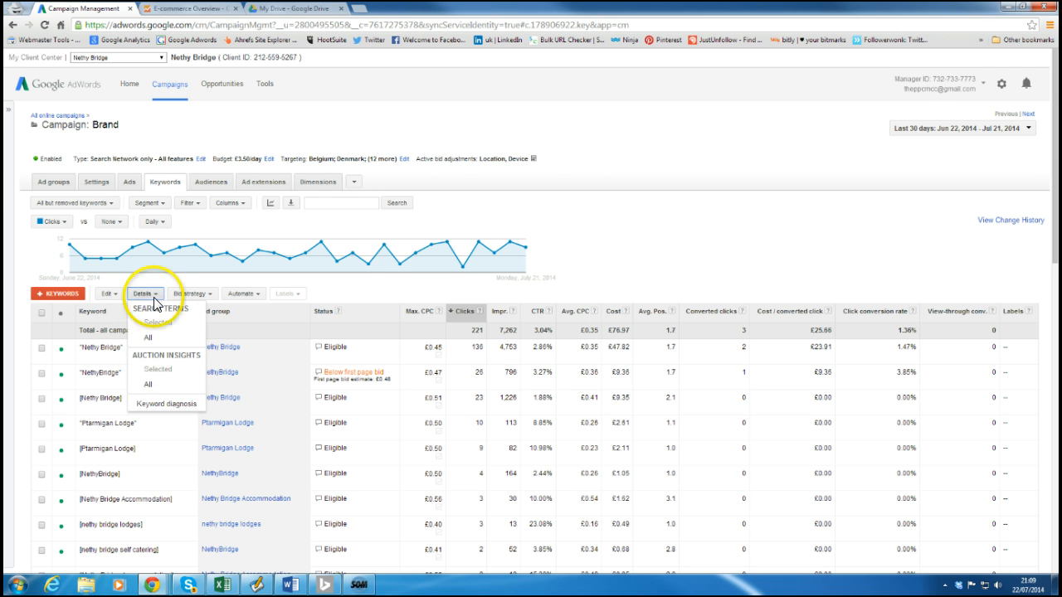
click(149, 340)
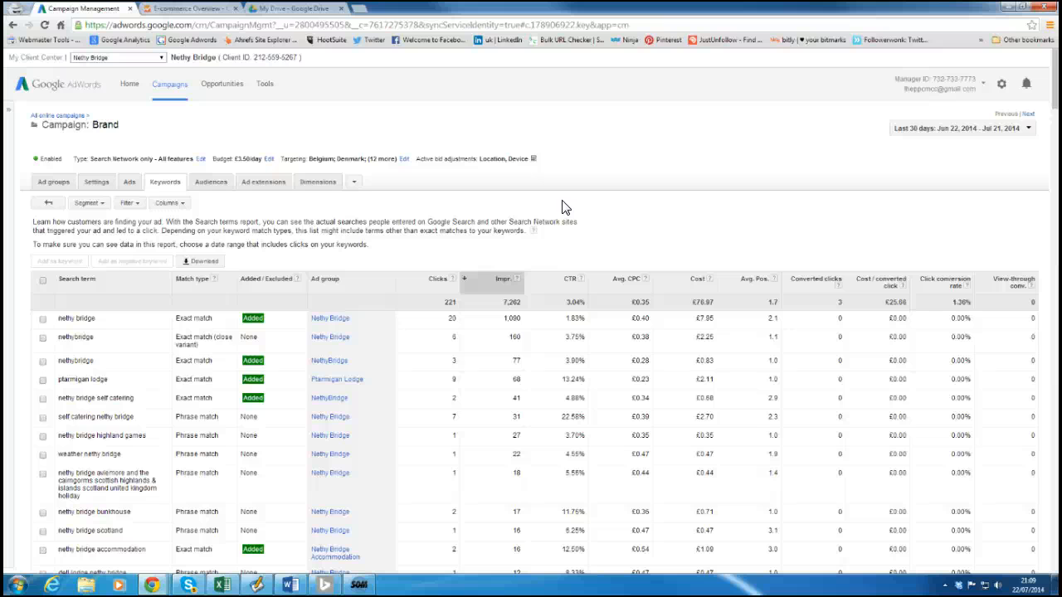
click(1055, 101)
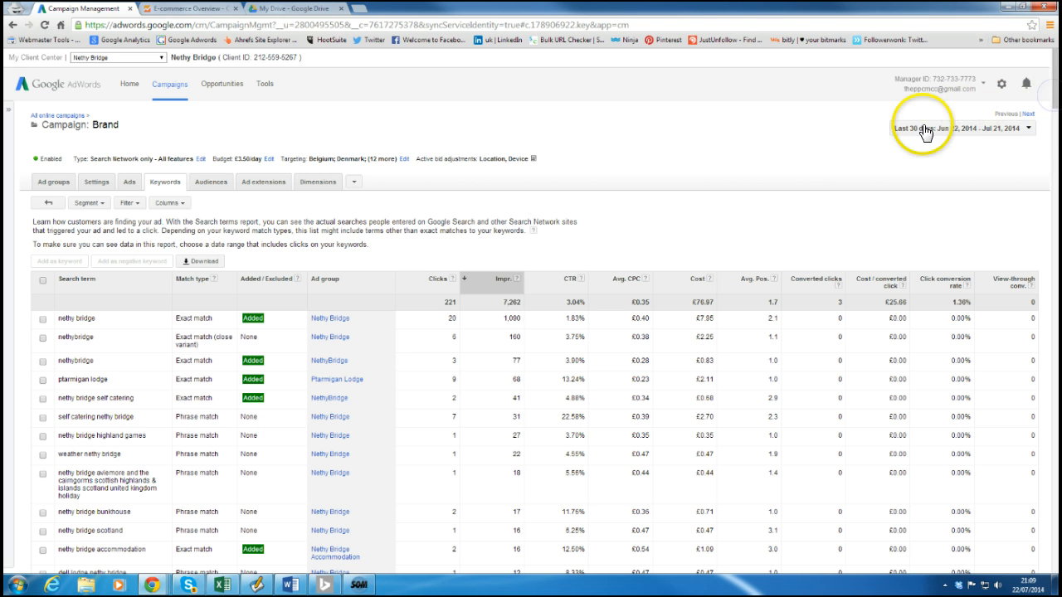
drag(1056, 95, 1056, 116)
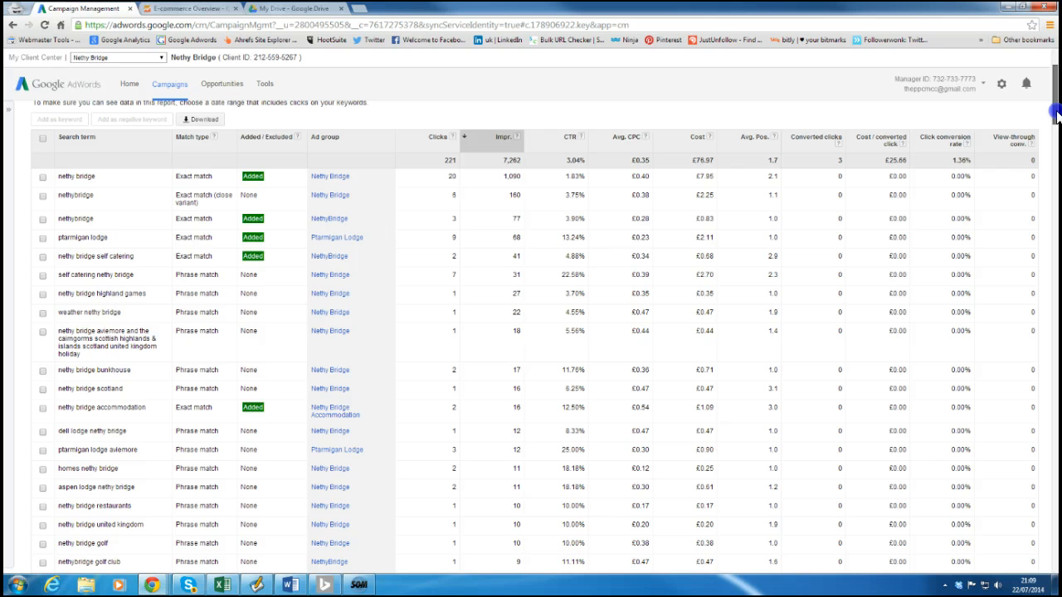
drag(1056, 116, 1056, 98)
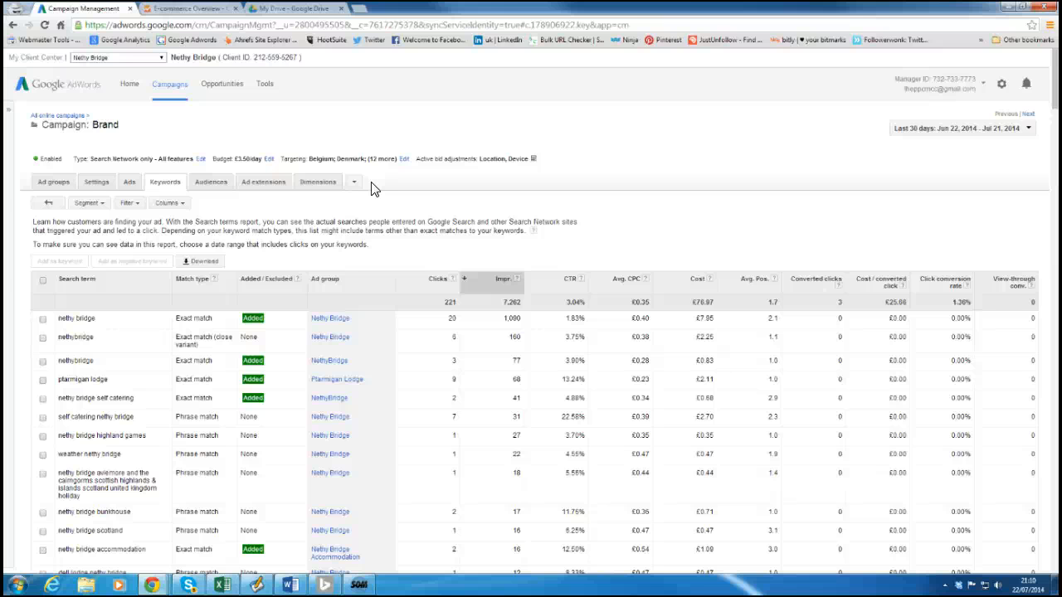
- Download the search terms report as Excel .csv, overwriting the existing file "Search term report 22 jun - 21 jul 2014" in the nethy-bridge.co.uk folder
click(207, 260)
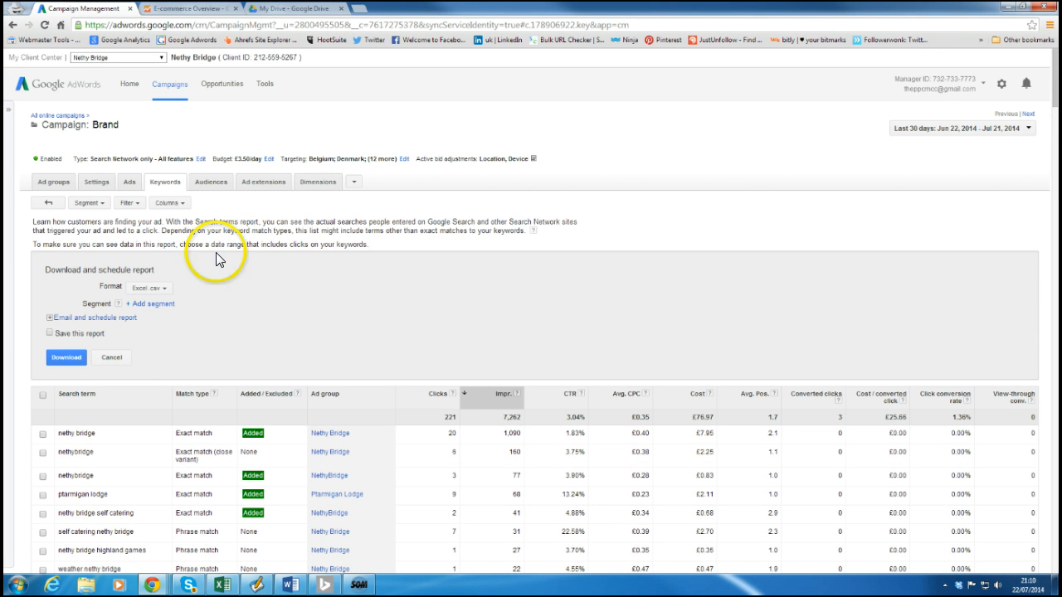
click(65, 357)
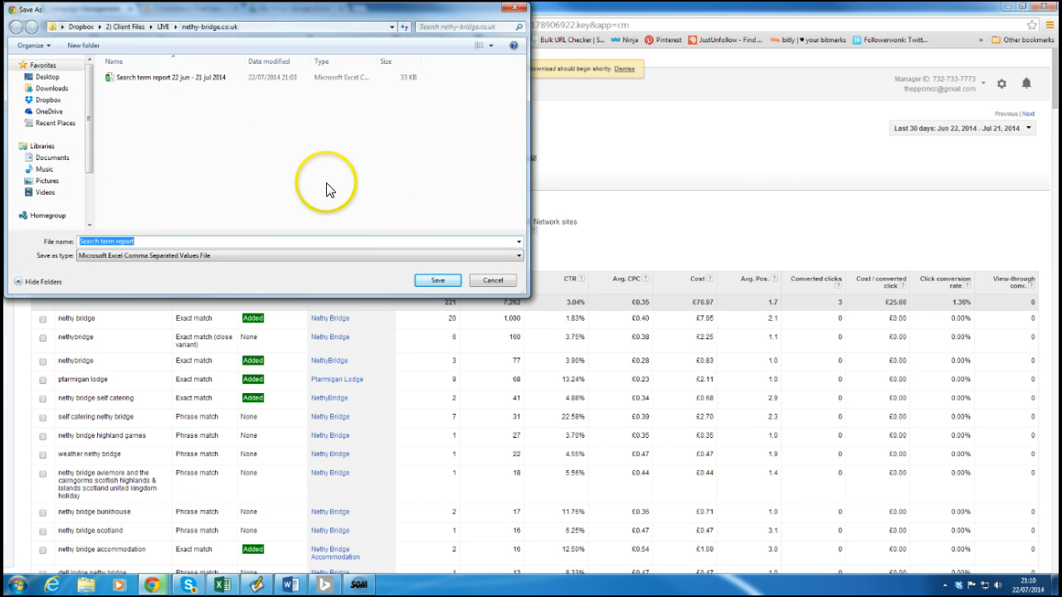
click(168, 77)
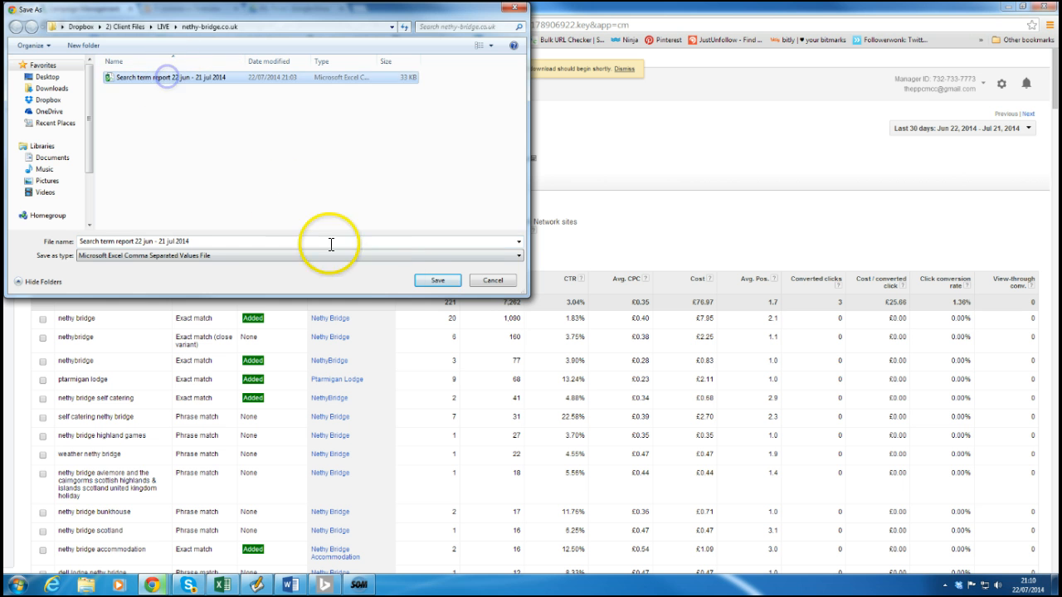
click(431, 280)
click(556, 296)
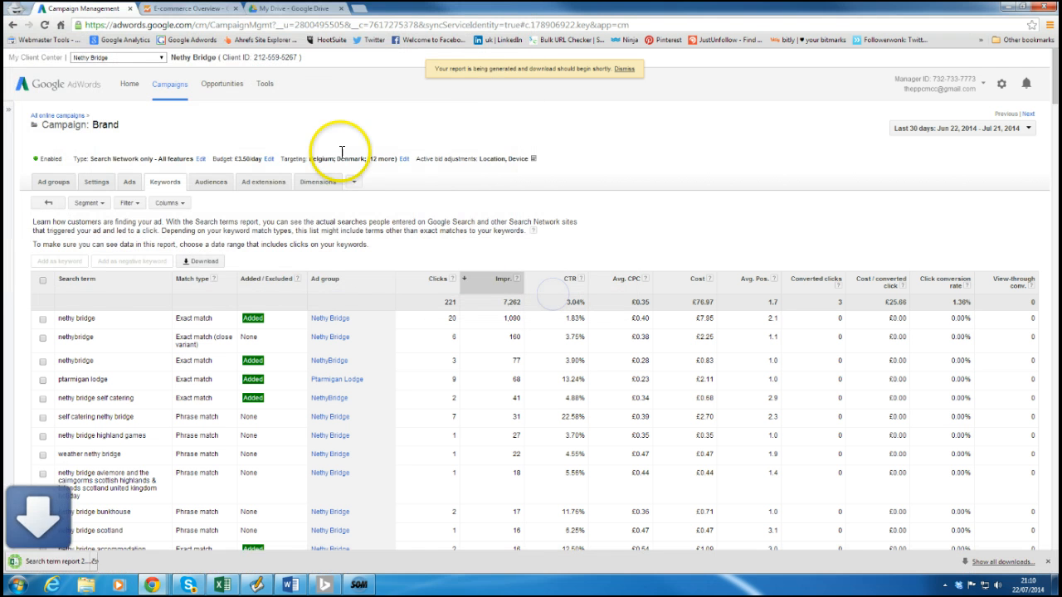
- Open the downloaded search term report in Excel
click(50, 566)
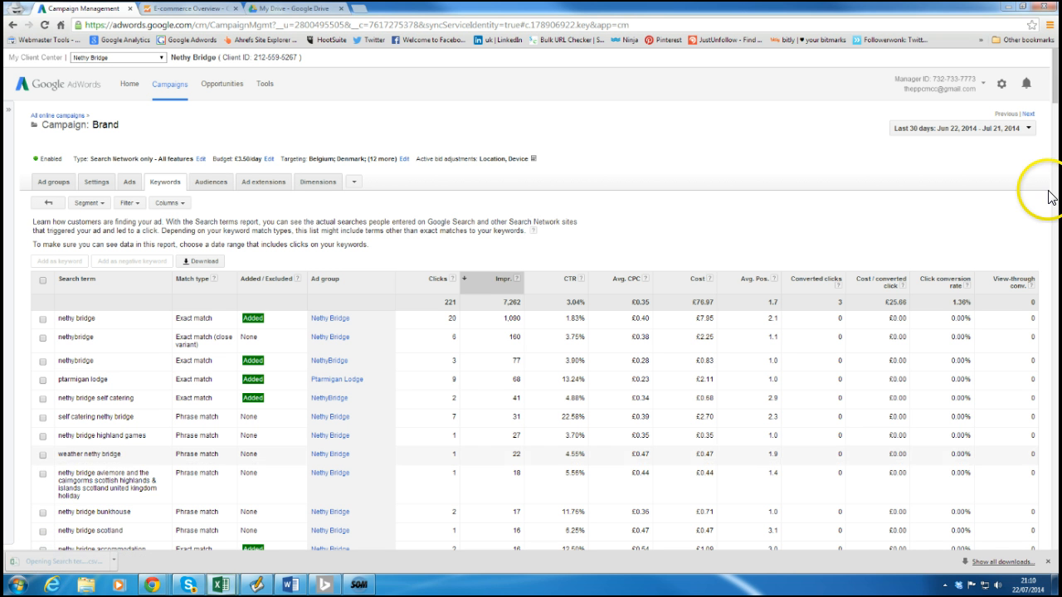
drag(1057, 10, 421, 3)
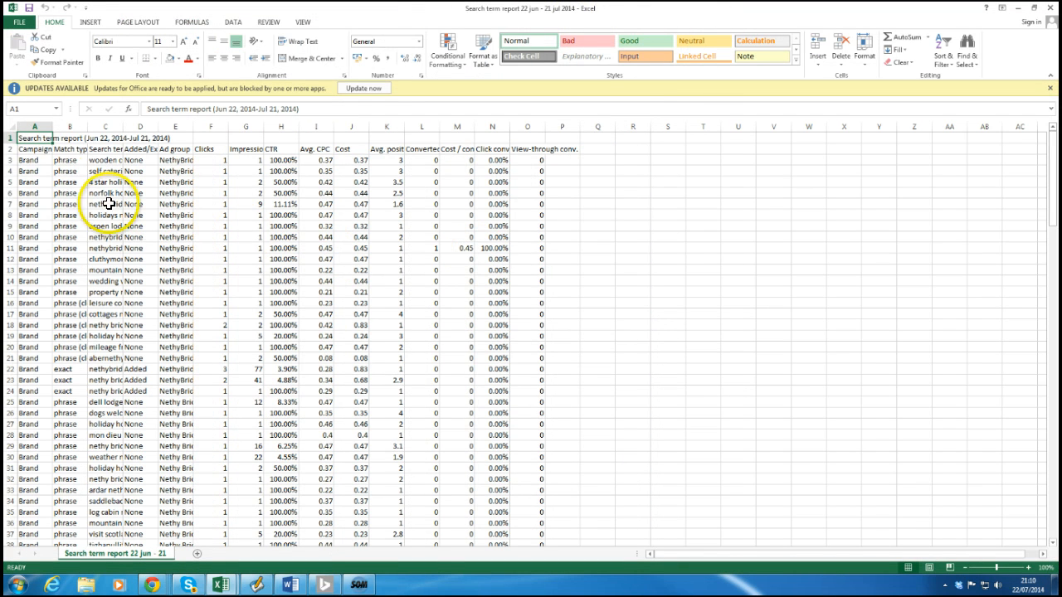
click(65, 173)
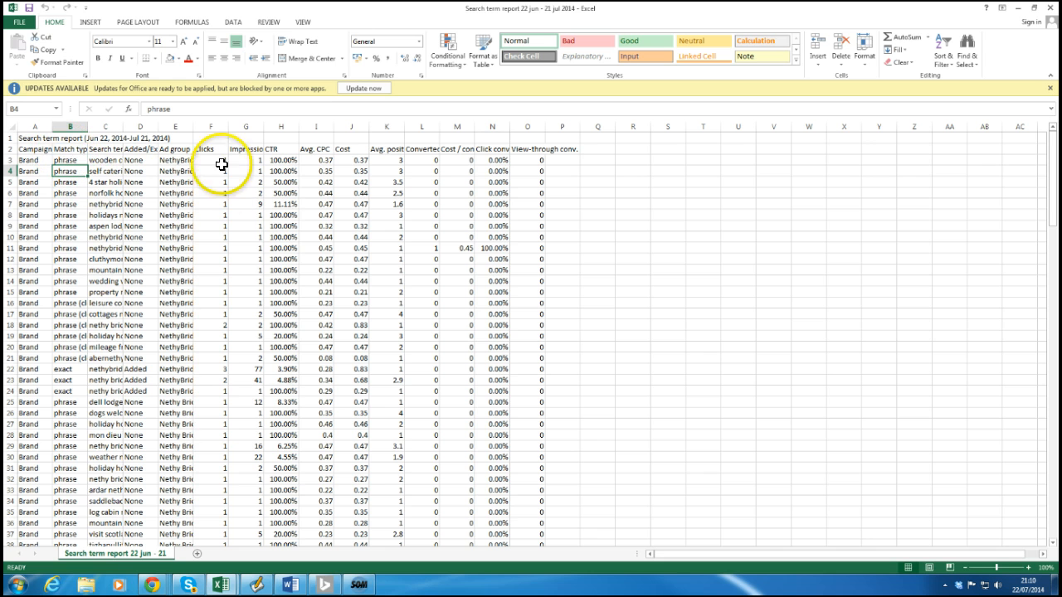
- Rename the report's worksheet as Brand
double_click(108, 554)
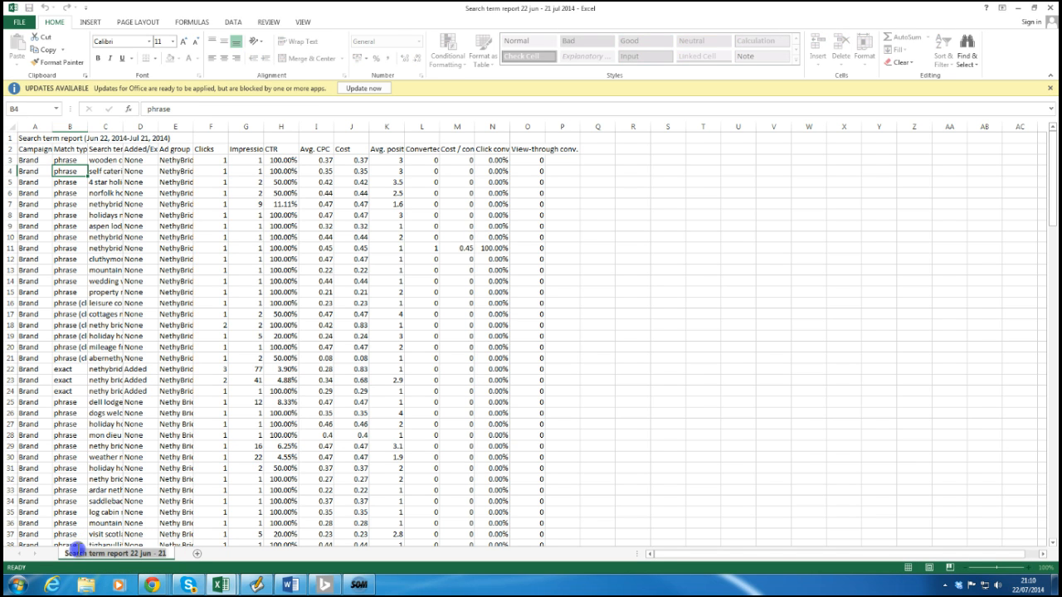
text(Brand)
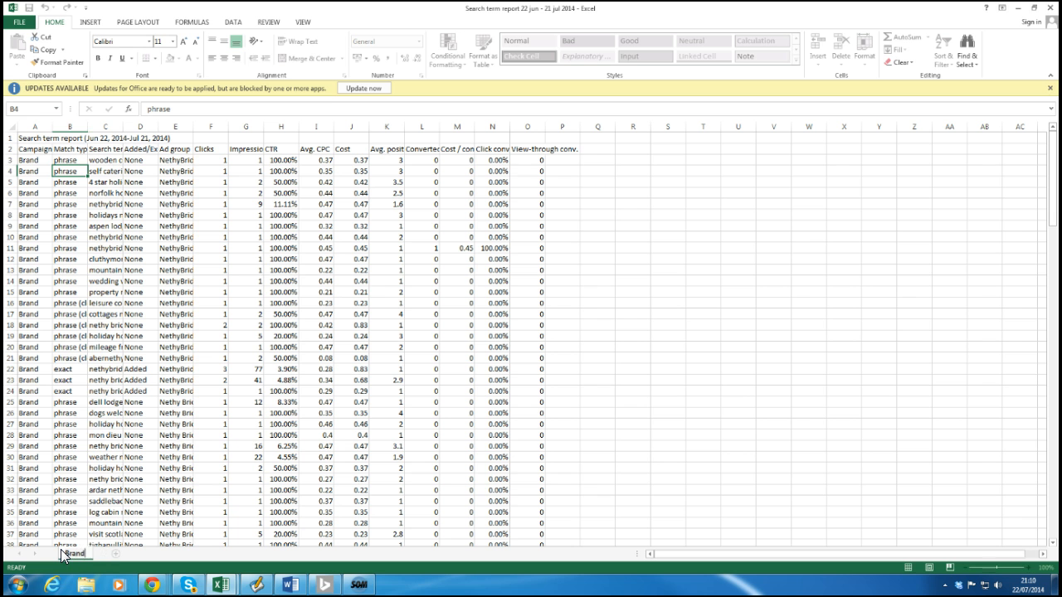
key(Return)
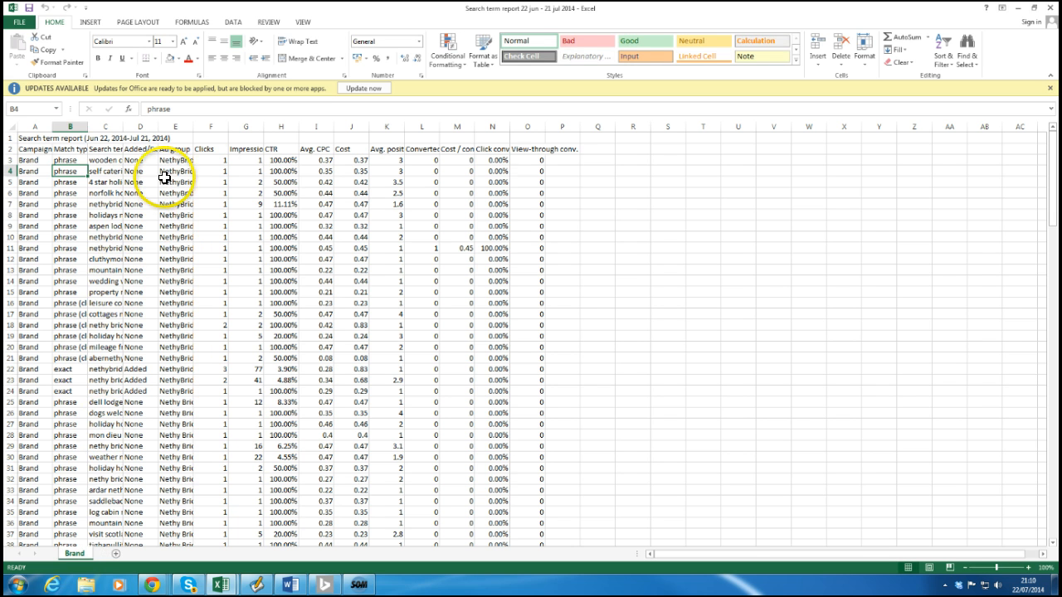
- Sort the search term data by Impressions from largest to smallest
click(246, 162)
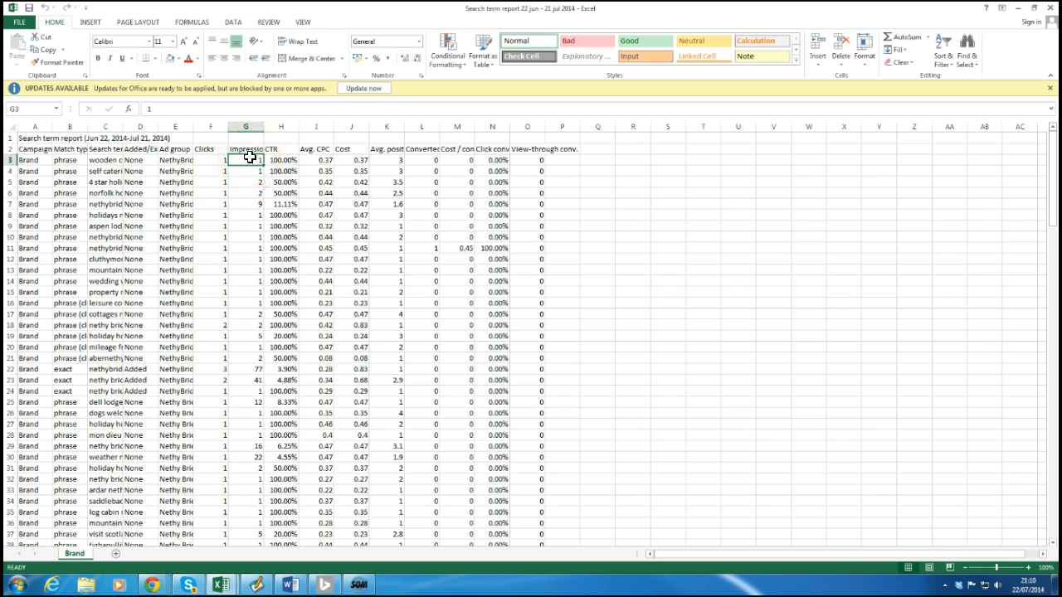
click(233, 23)
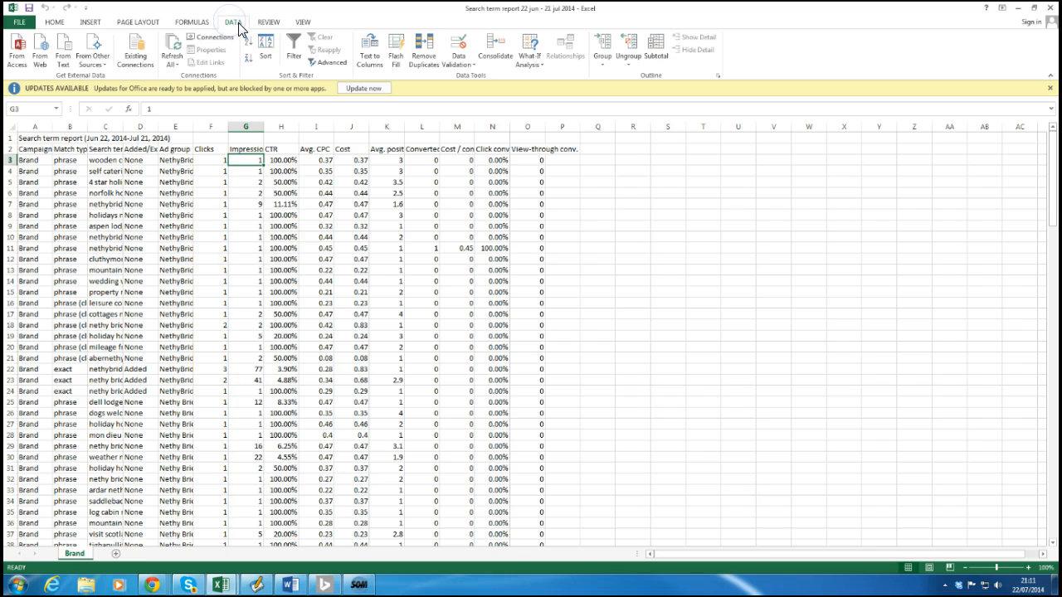
click(265, 56)
click(215, 256)
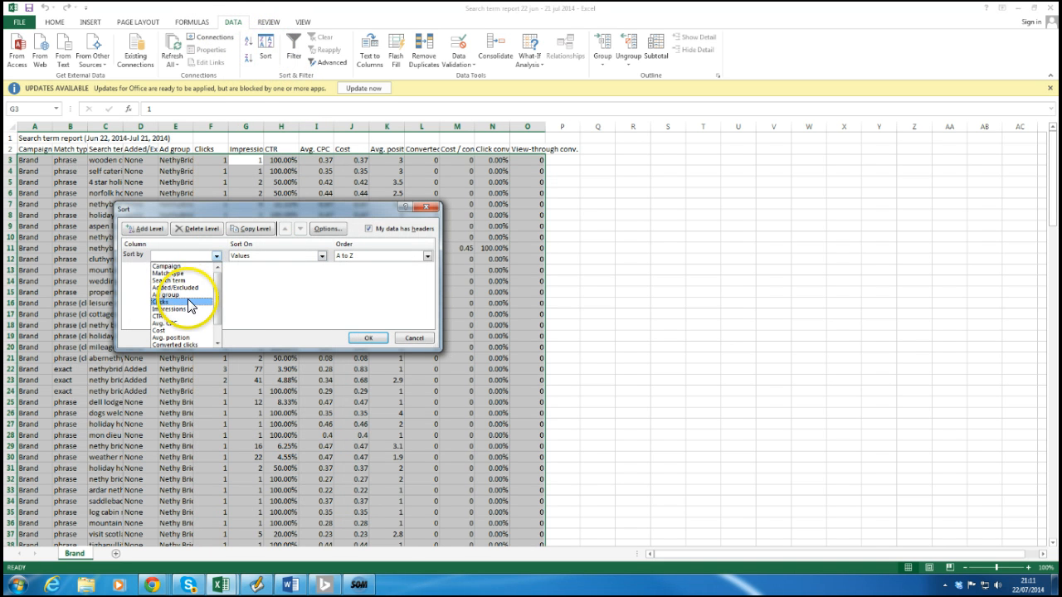
click(171, 309)
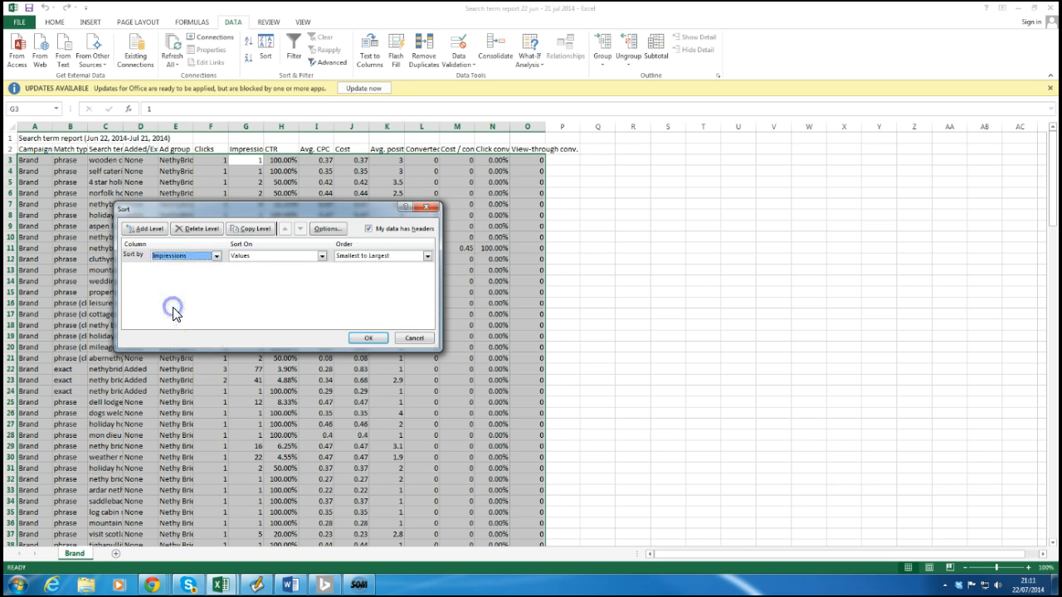
click(351, 257)
click(354, 274)
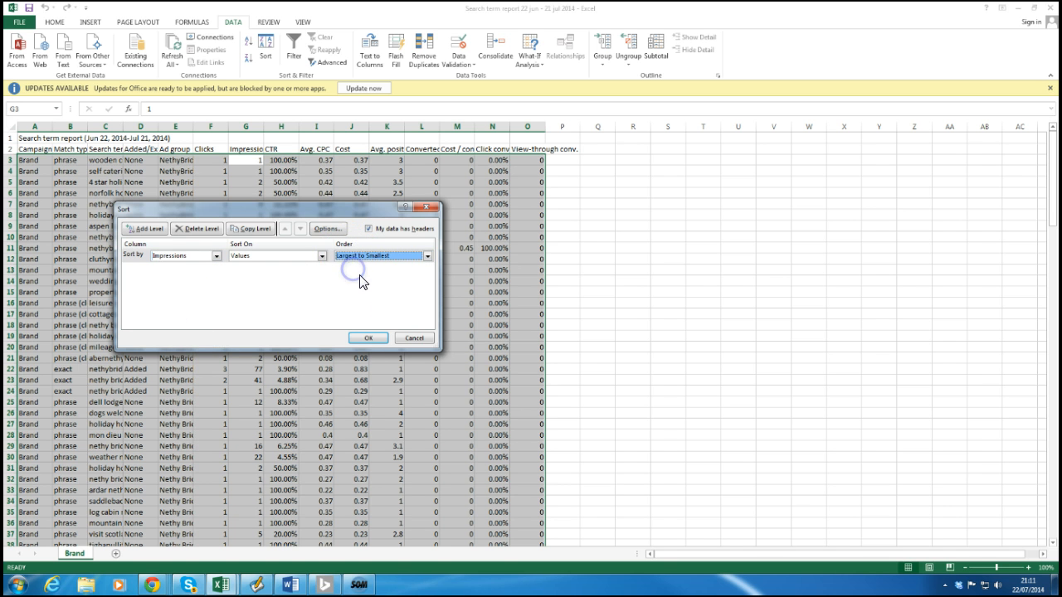
click(368, 338)
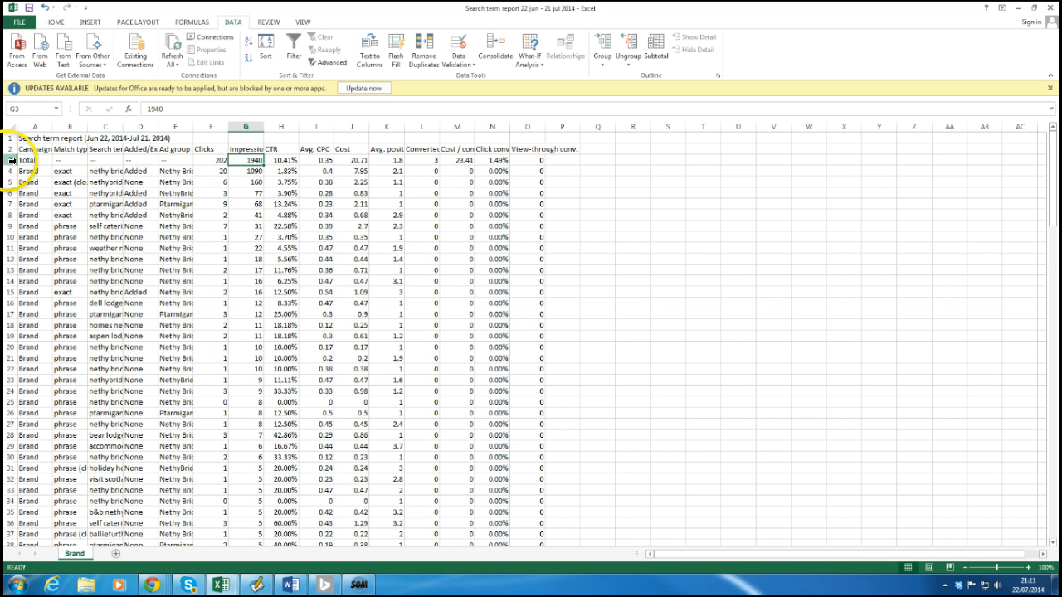
- Copy the Total row from row 3 into the first empty row below the data, row 159
click(11, 160)
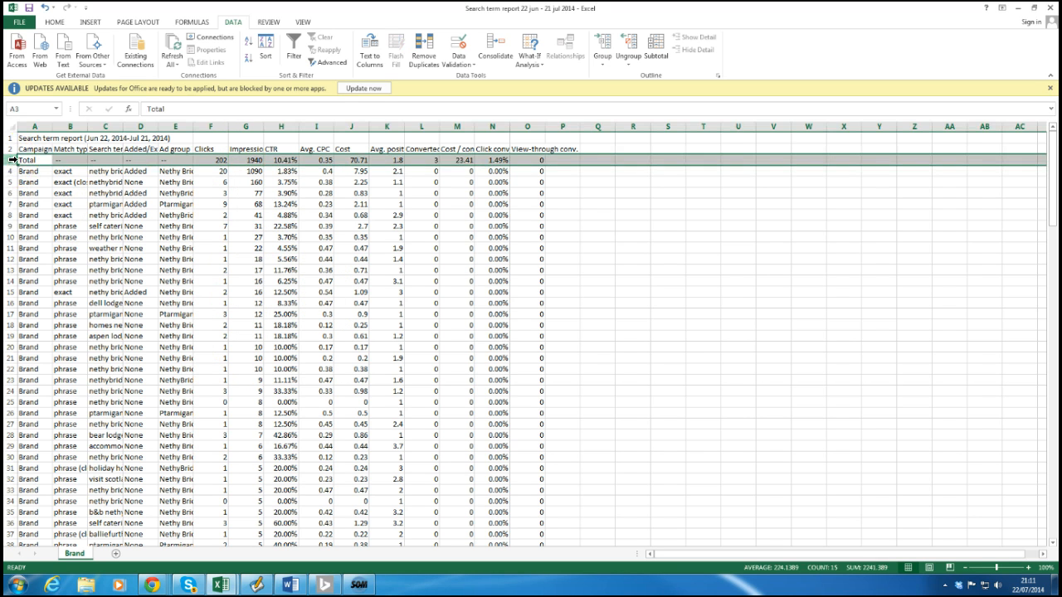
key(ctrl+c)
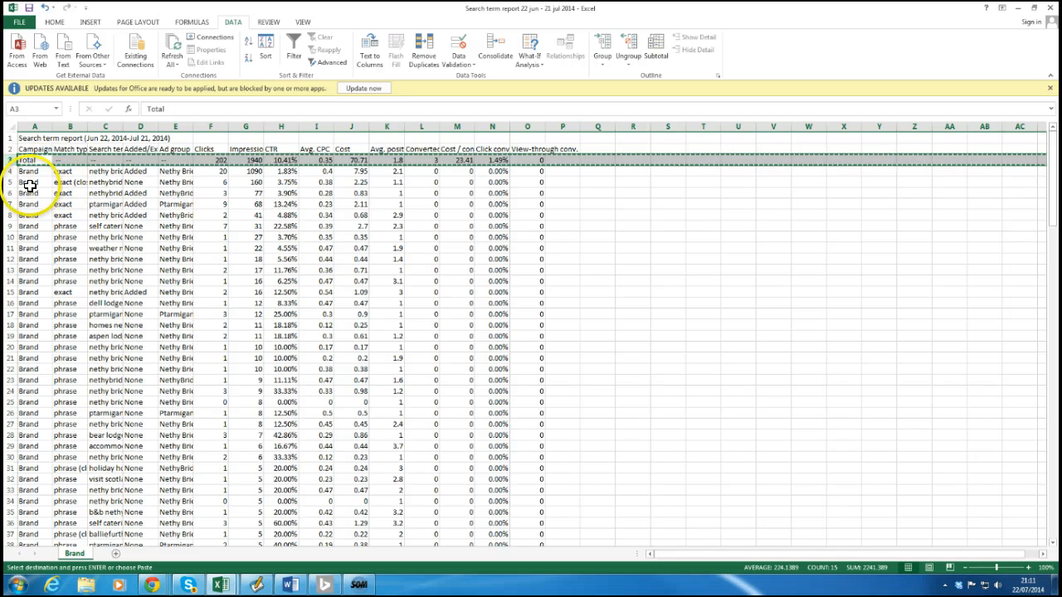
scroll(25, 169, down, 20)
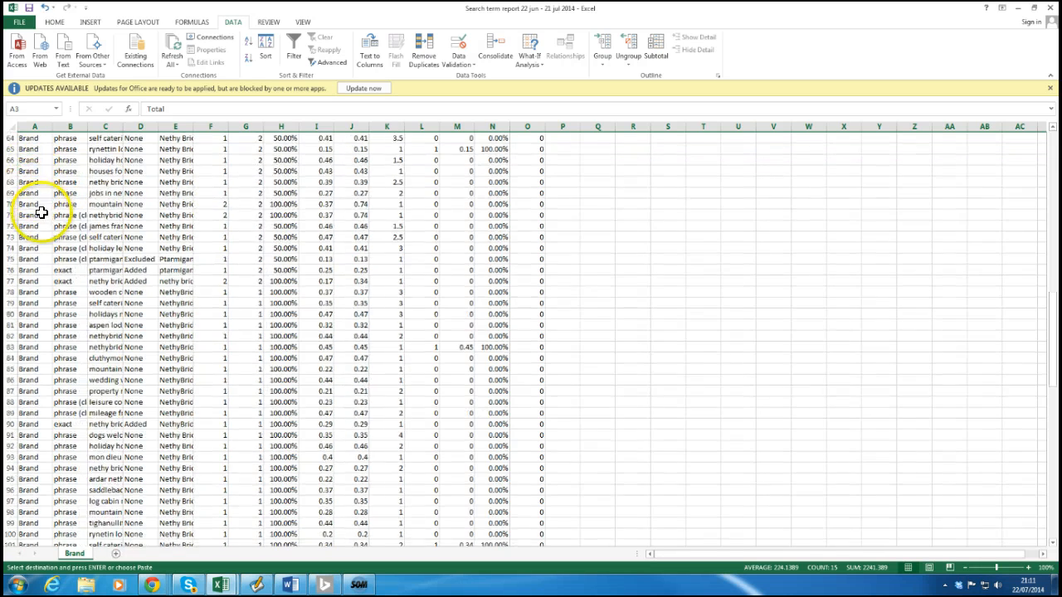
scroll(49, 306, down, 20)
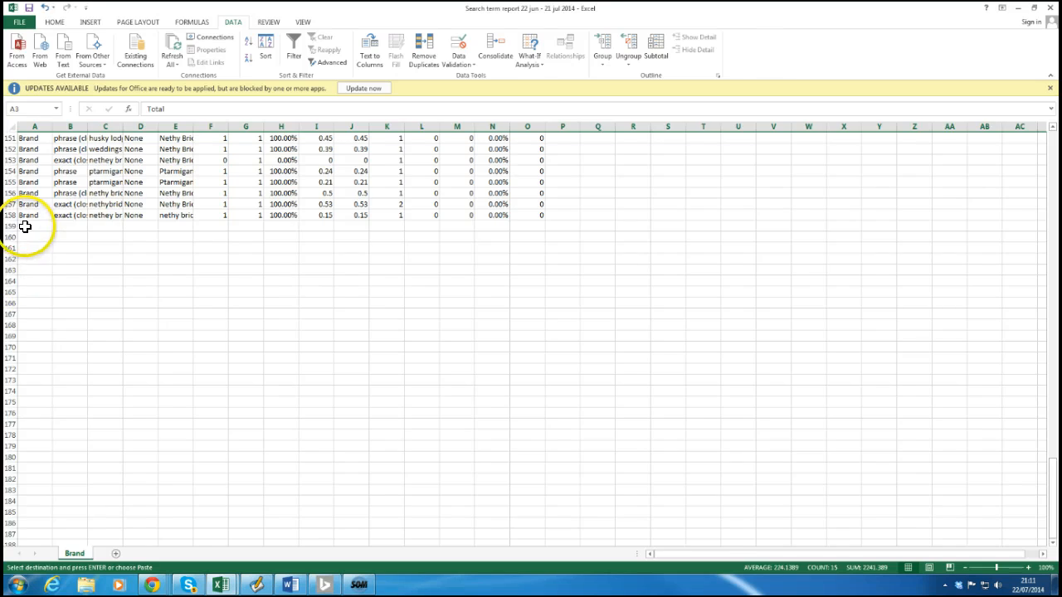
click(25, 226)
key(ctrl+v)
- Delete the original Total row directly beneath the column headers
scroll(33, 216, up, 20)
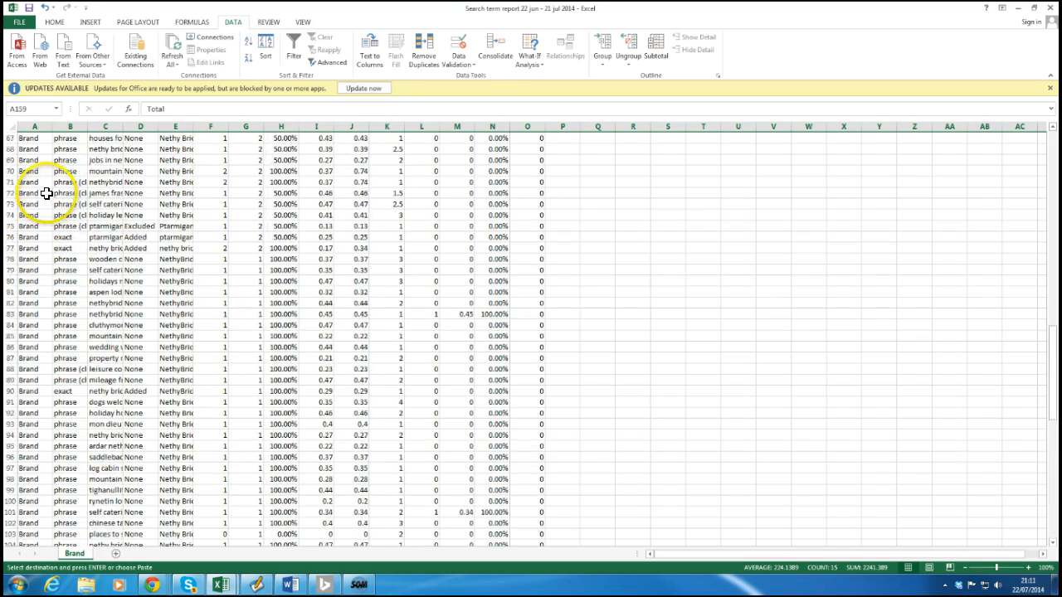
scroll(48, 170, up, 20)
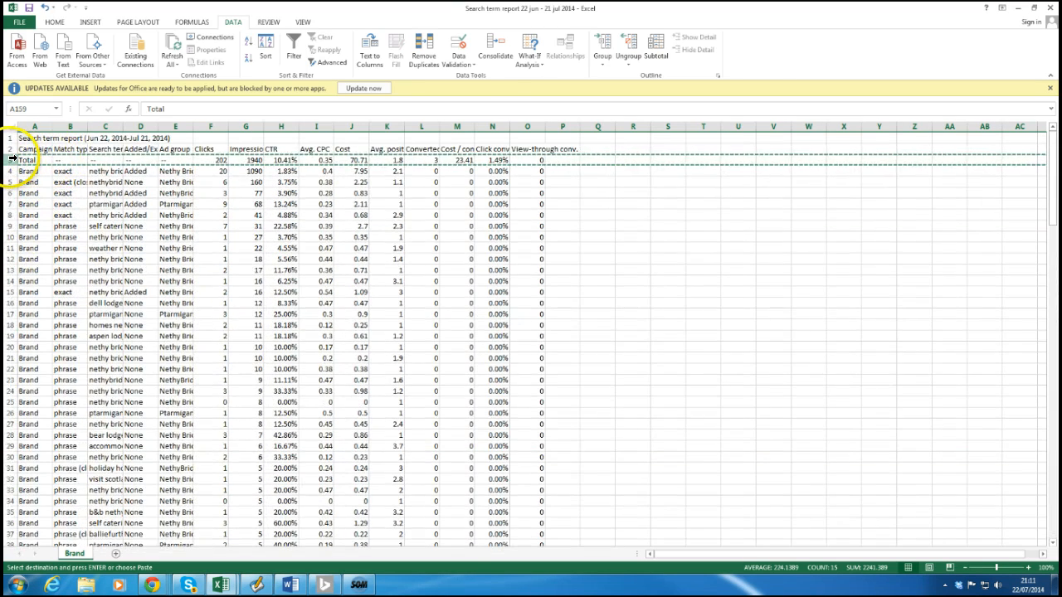
click(12, 159)
right_click(12, 159)
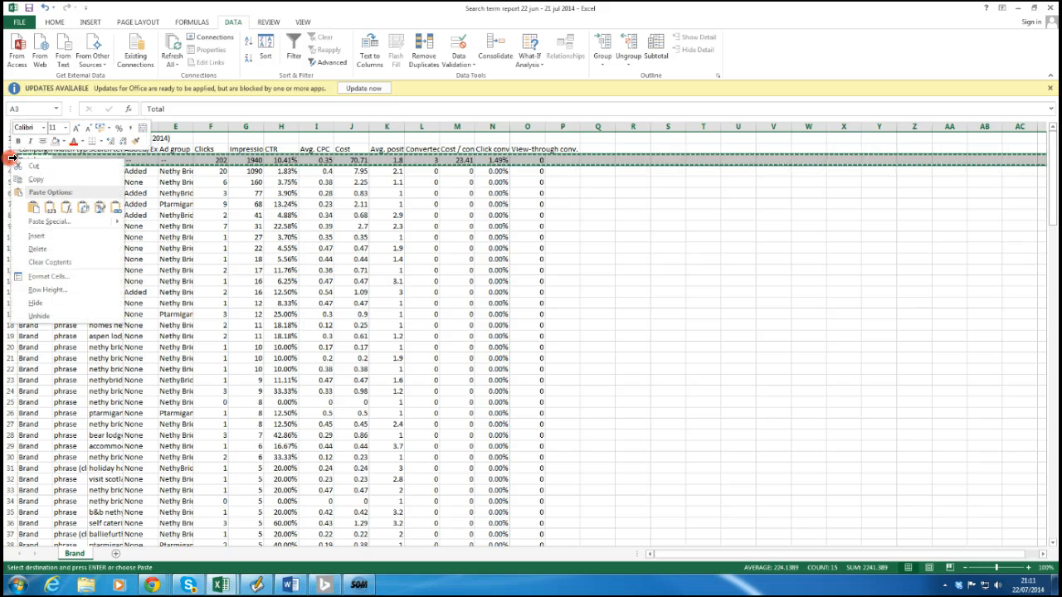
click(53, 252)
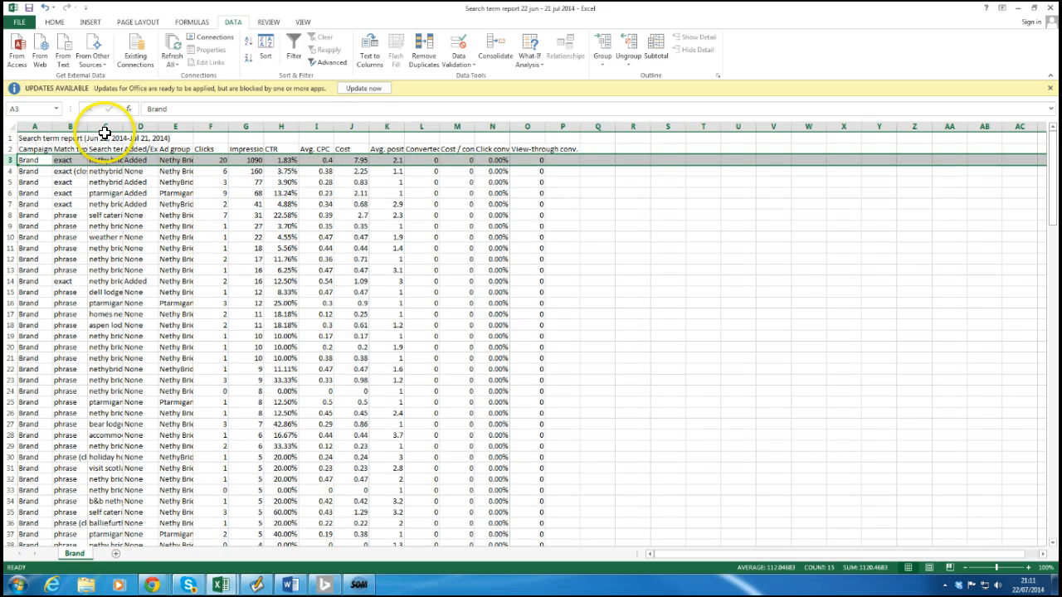
- Widen the Search term column so that it fits its longest entry
drag(121, 126, 296, 124)
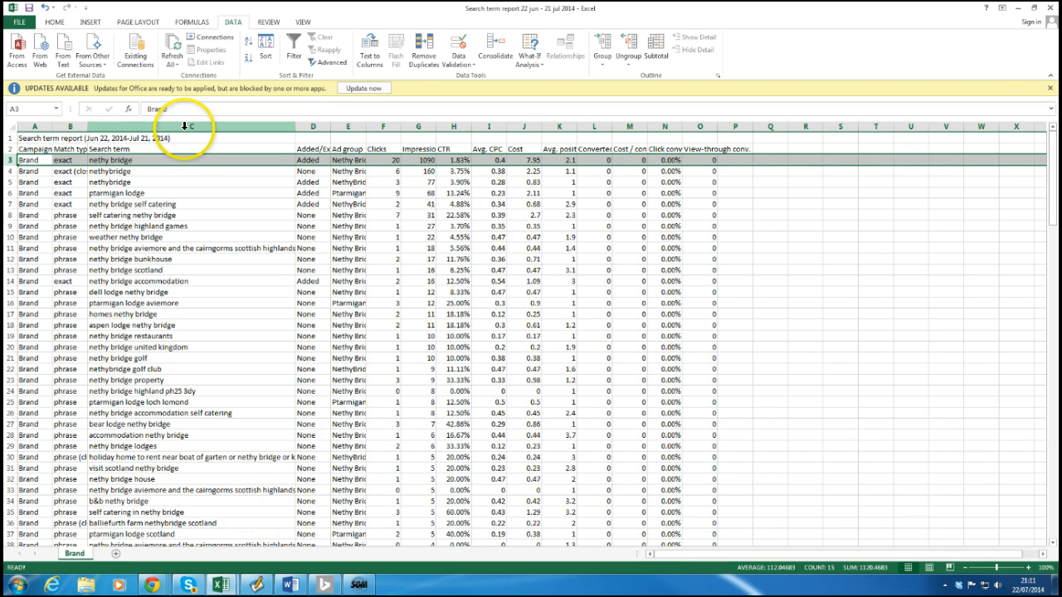
click(186, 126)
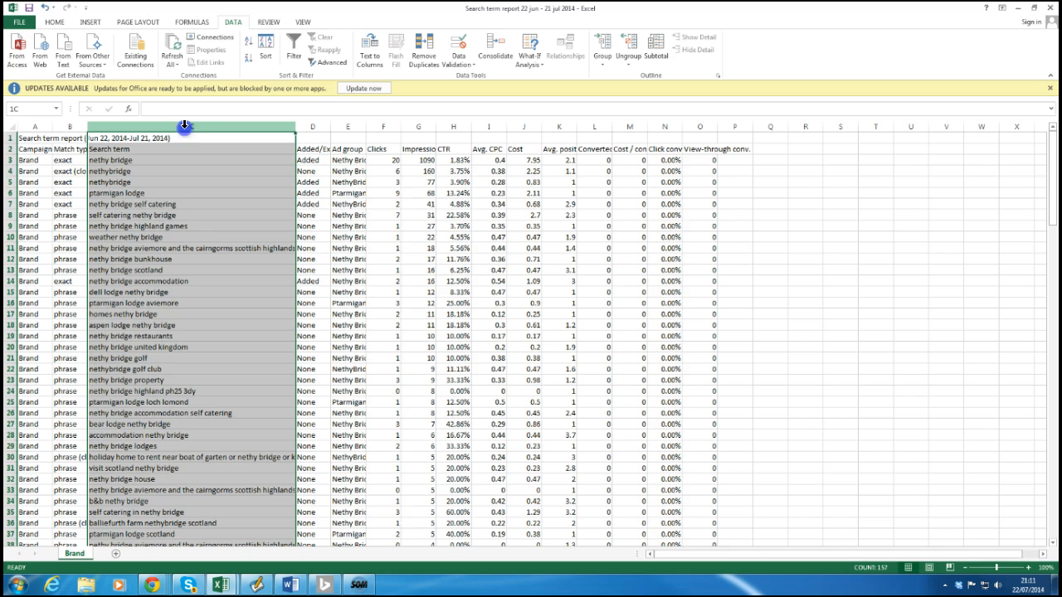
double_click(295, 124)
click(220, 195)
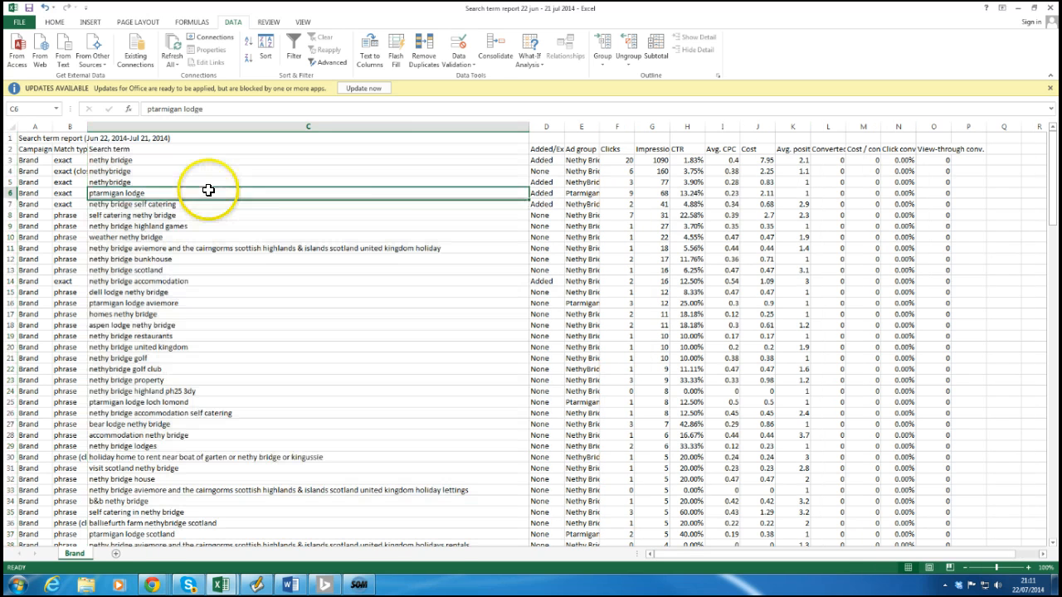
- Insert a blank column before the Campaign column and widen it to several times the default width
click(35, 127)
right_click(35, 127)
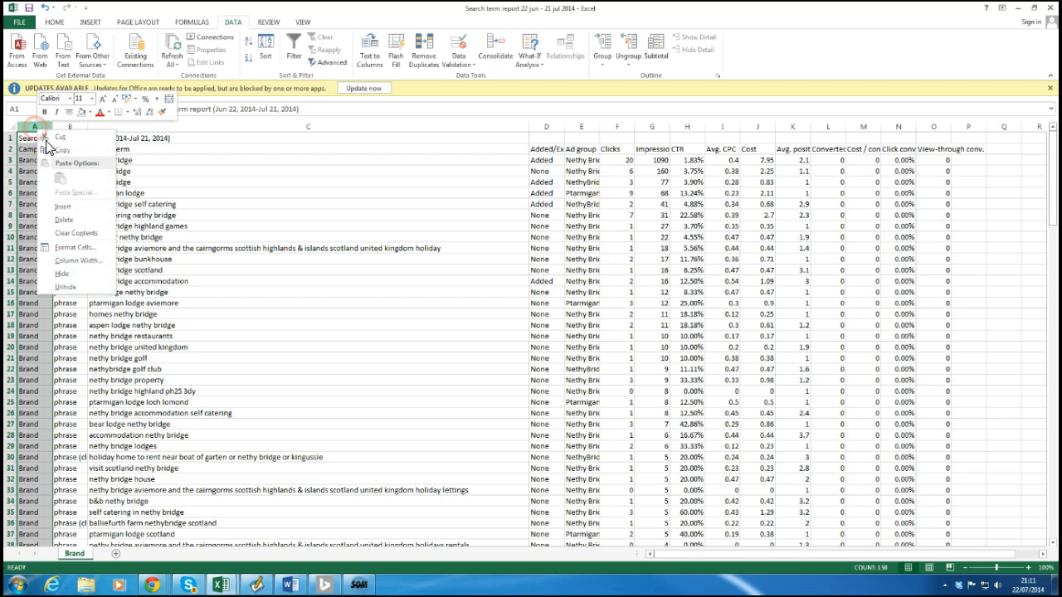
click(66, 208)
drag(50, 133, 231, 126)
click(260, 251)
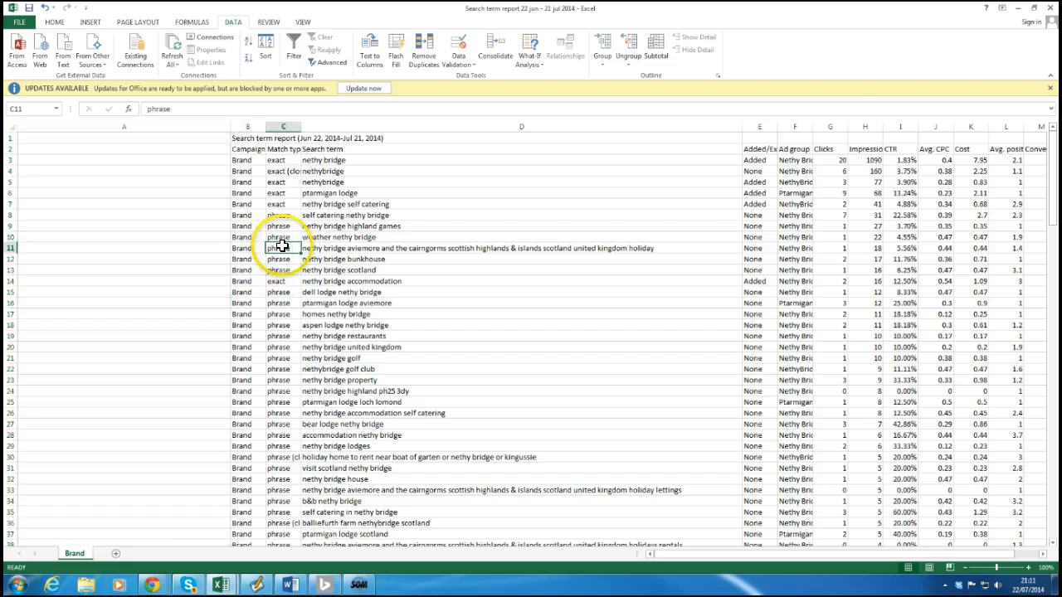
- Switch to AdWords in Chrome and show the search terms for all keywords of the lodge rental scotland campaign
click(1019, 10)
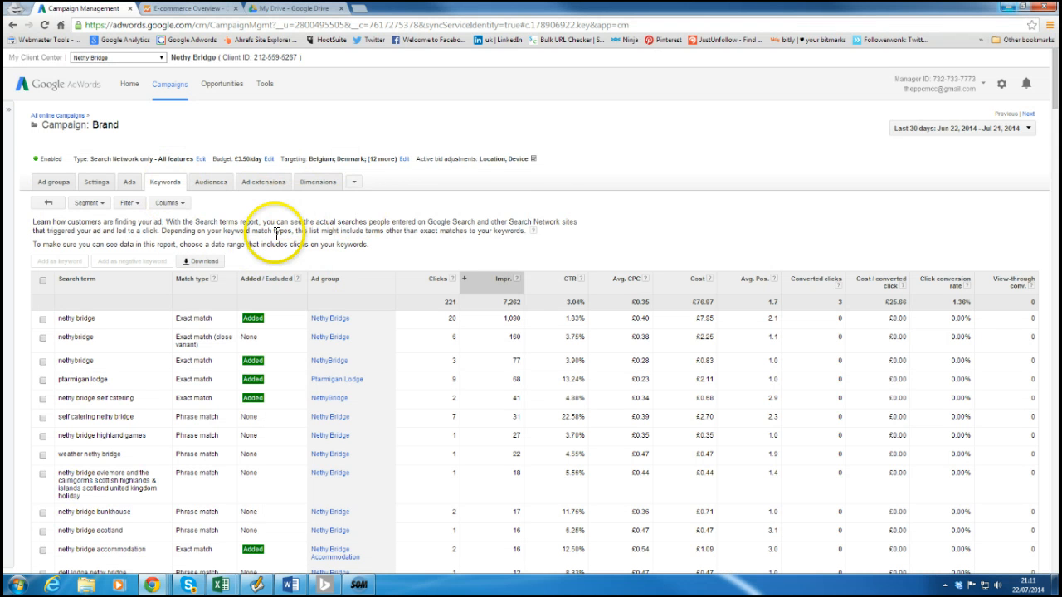
click(54, 115)
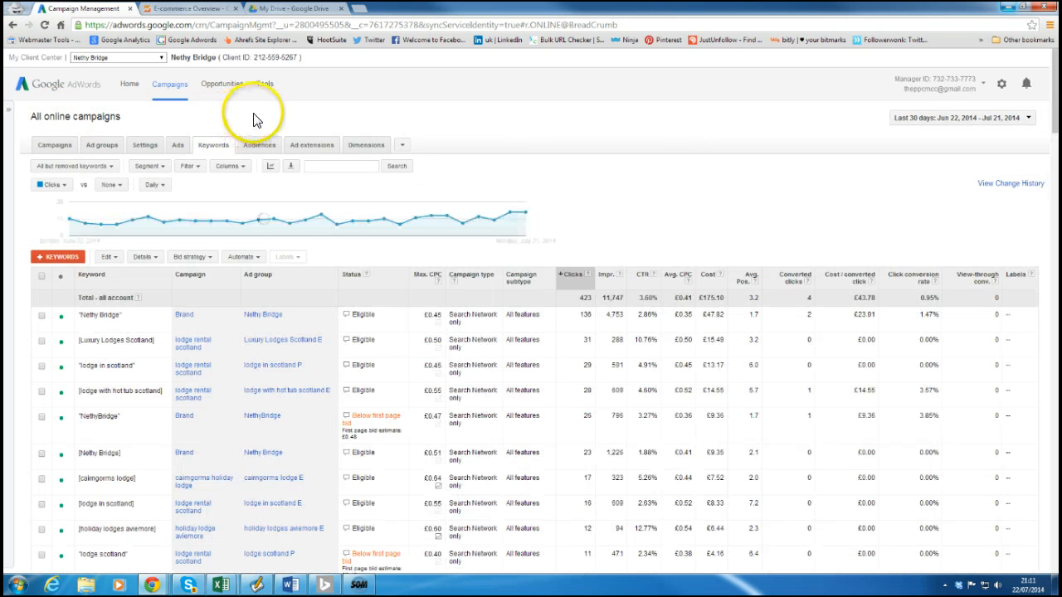
click(50, 146)
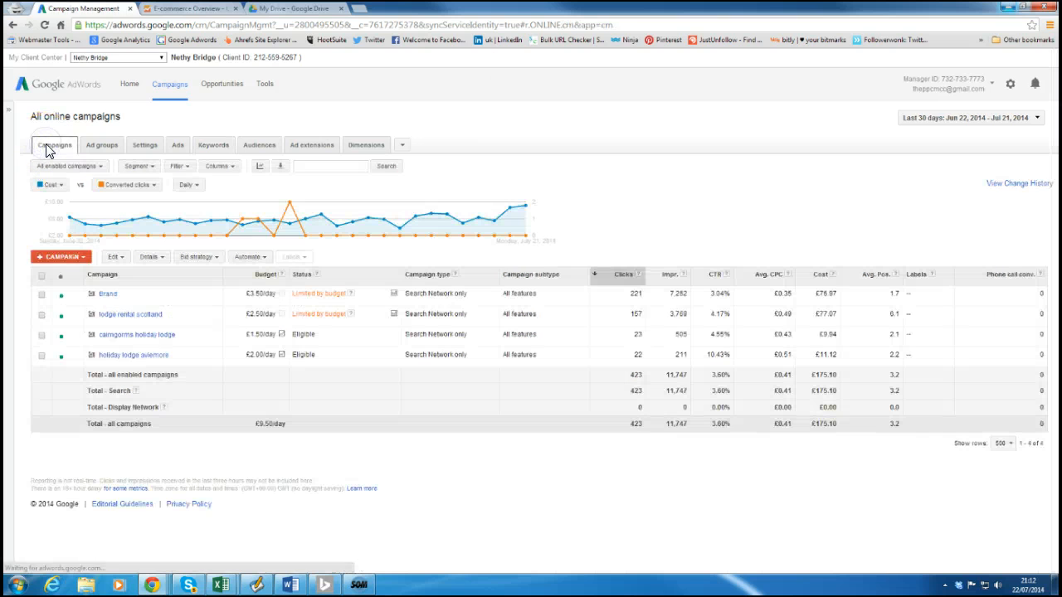
click(122, 318)
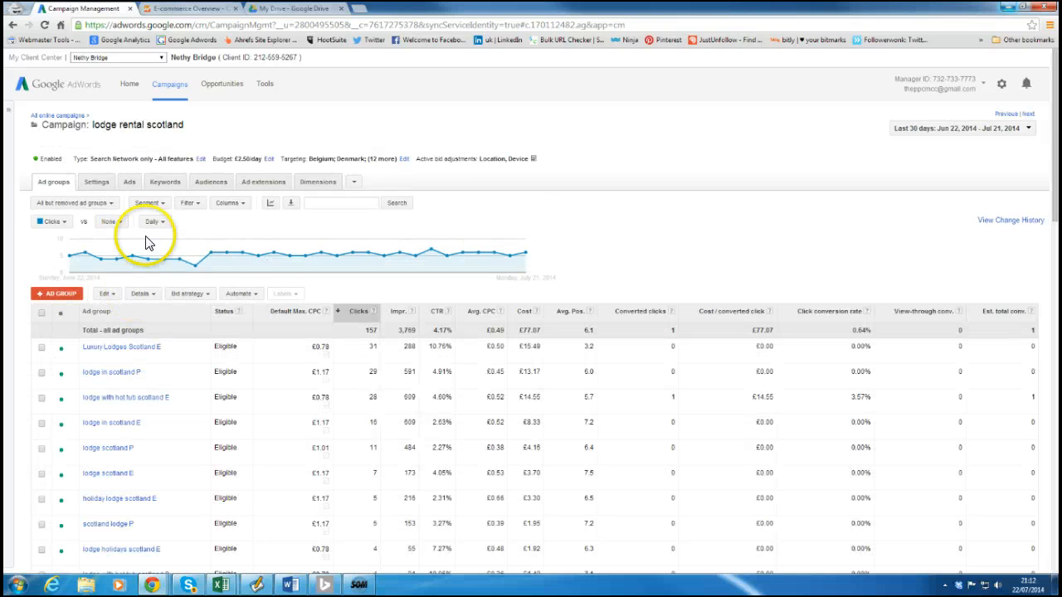
click(159, 186)
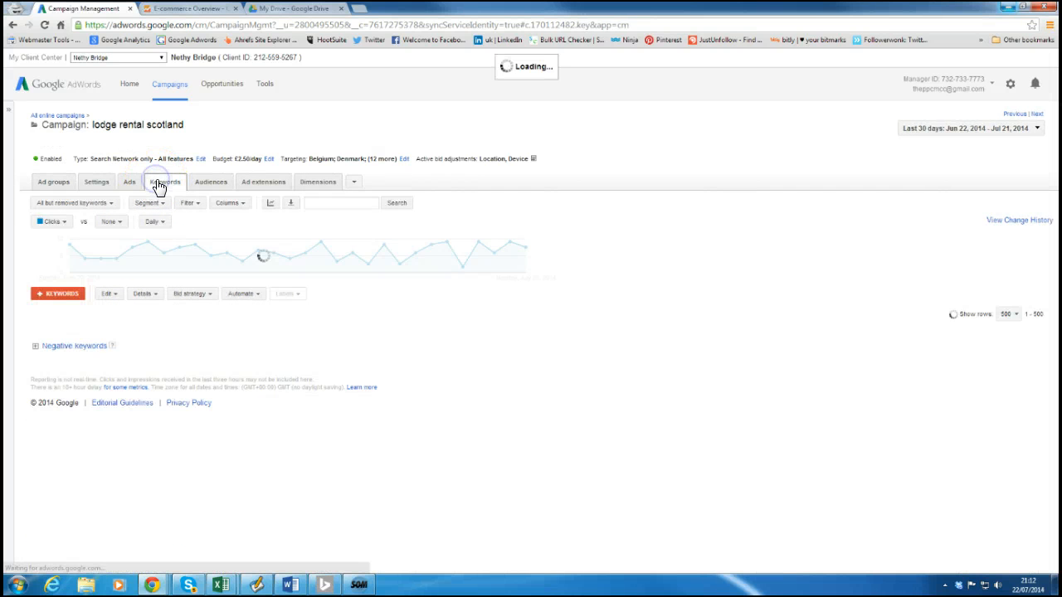
click(152, 296)
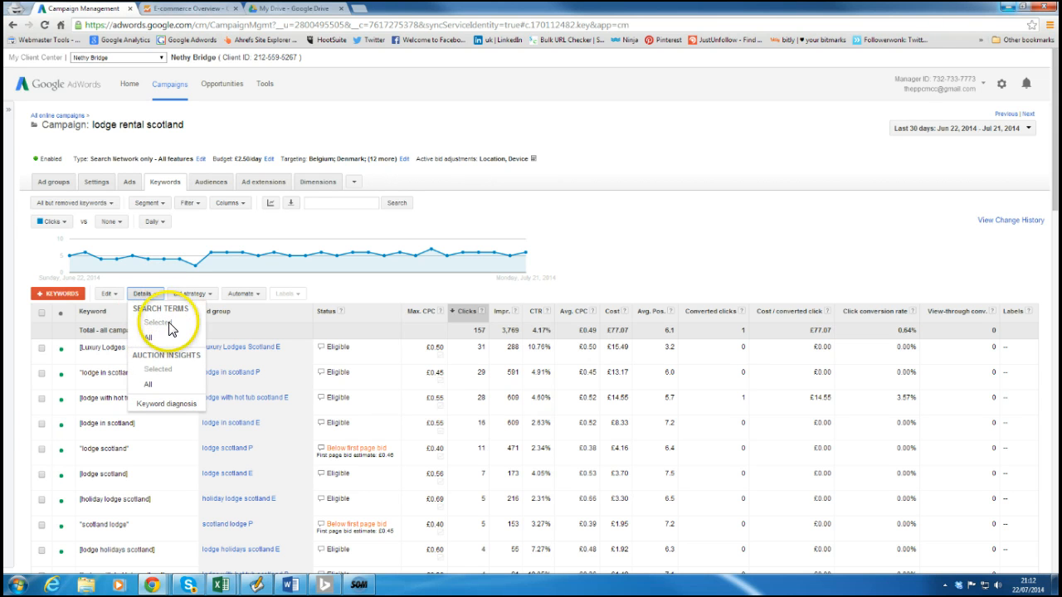
click(148, 341)
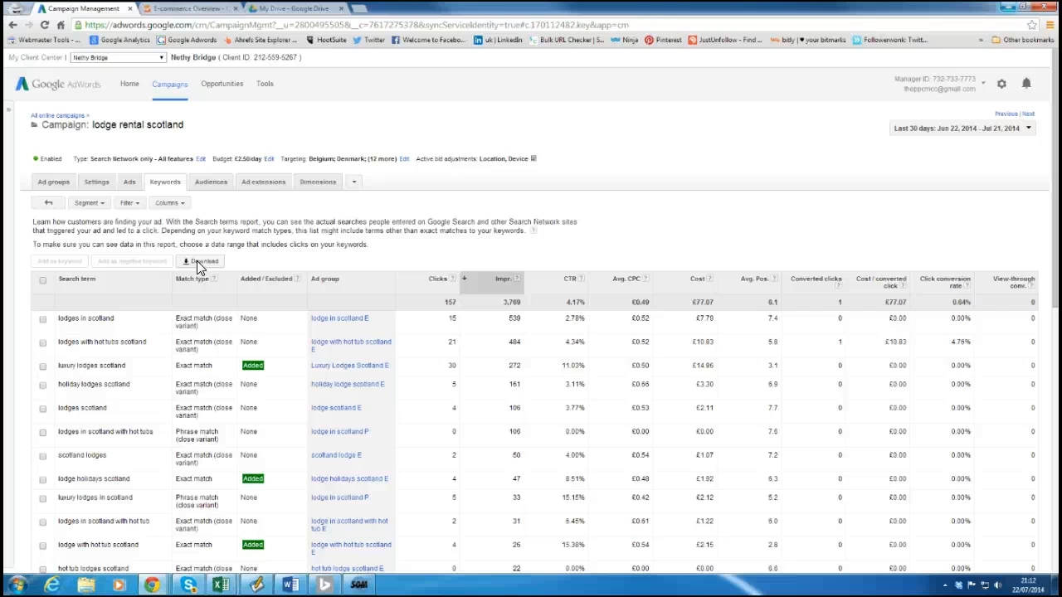
- Download the lodge rental scotland search terms in Excel .csv format, saving the file as Search term report
click(197, 260)
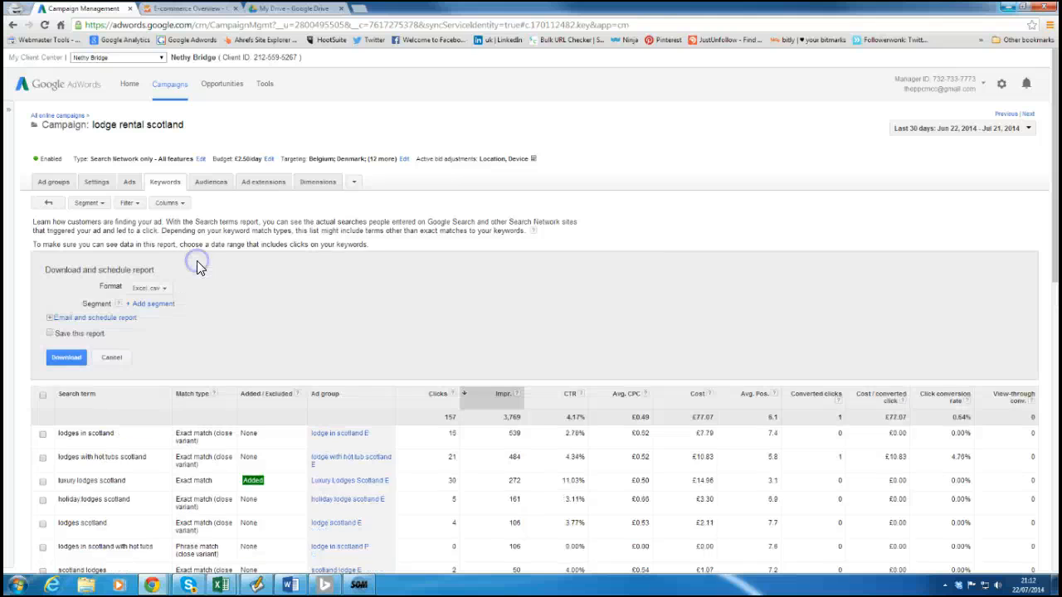
click(63, 357)
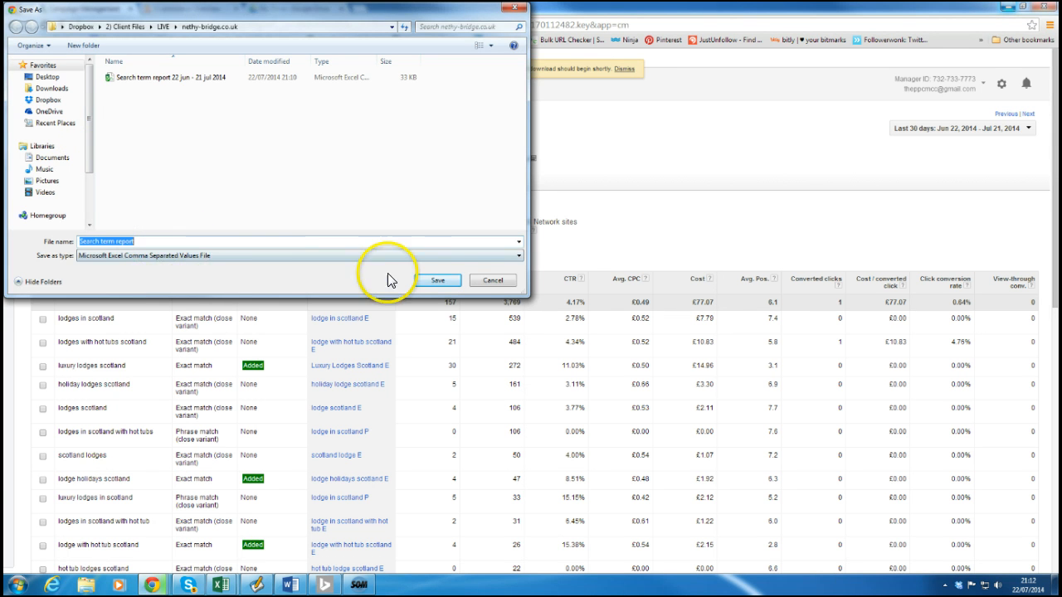
click(438, 281)
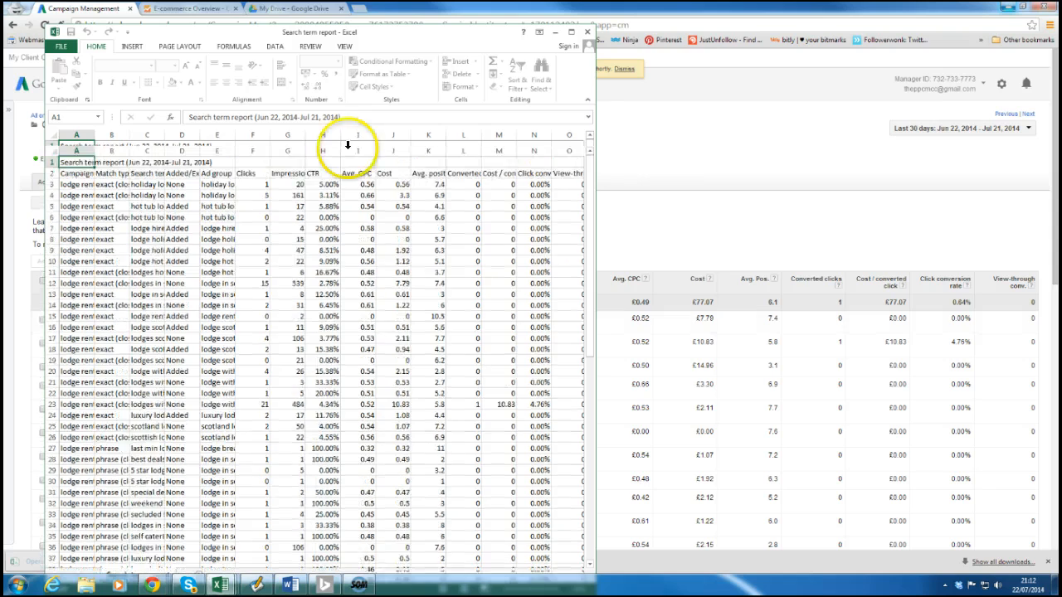
- Copy all data from the downloaded report into a new sheet of the Search term report 22 jun - 21 jul 2014 workbook
click(571, 32)
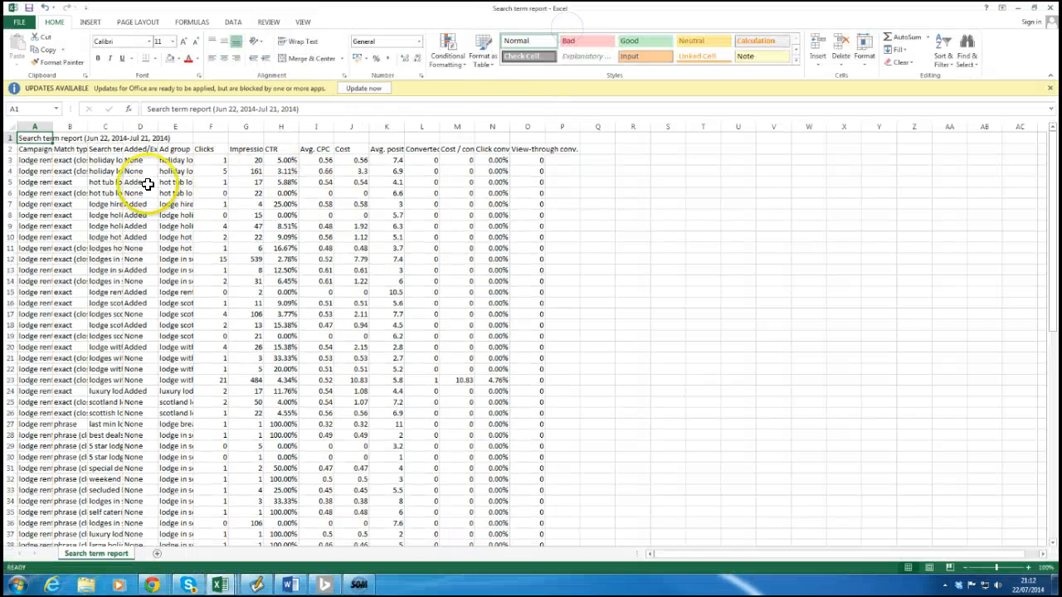
key(ctrl+shift+End)
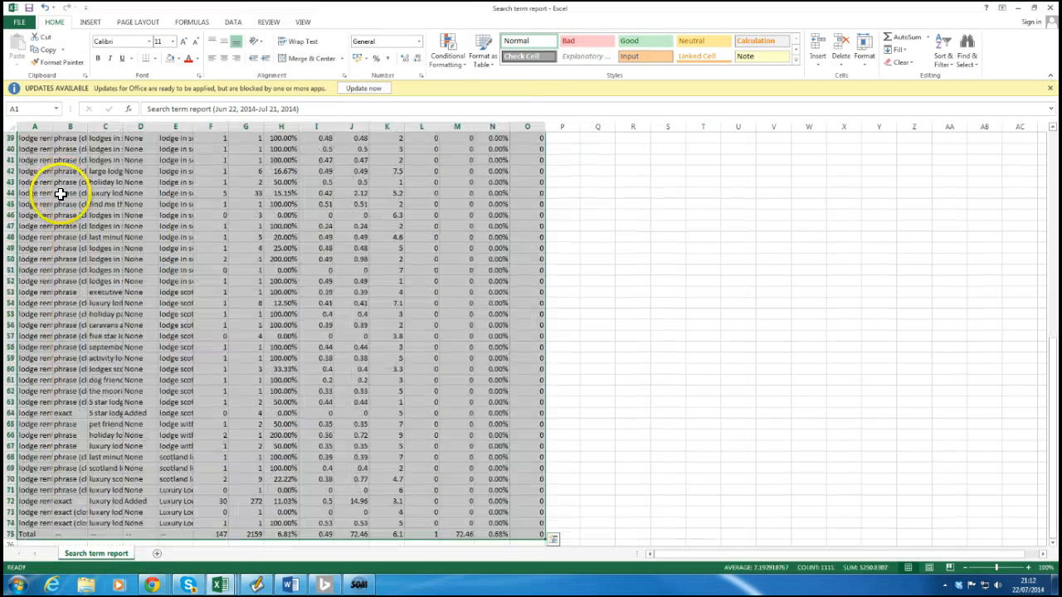
key(ctrl+c)
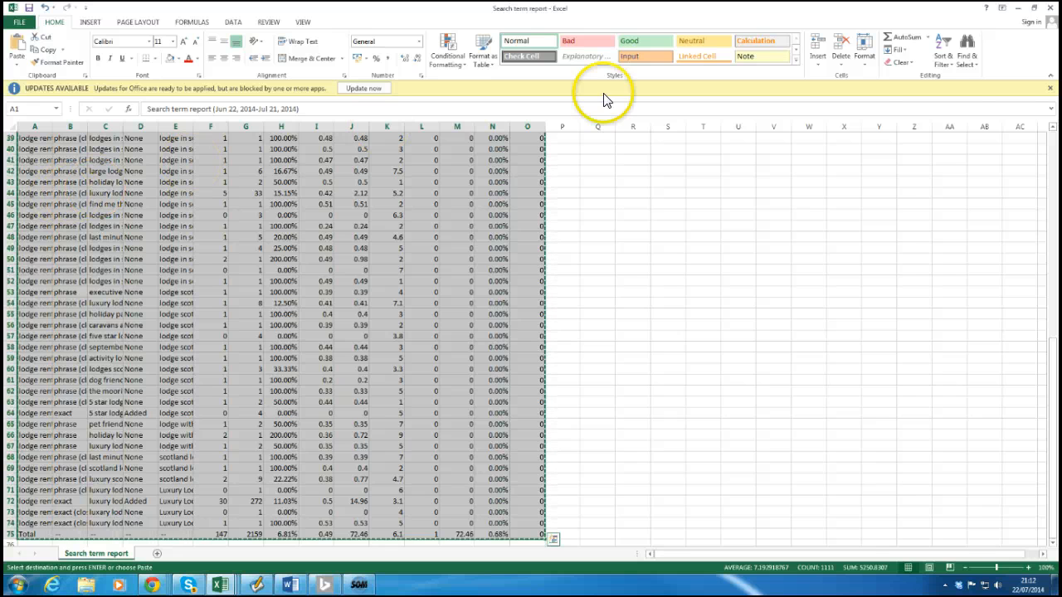
click(1018, 9)
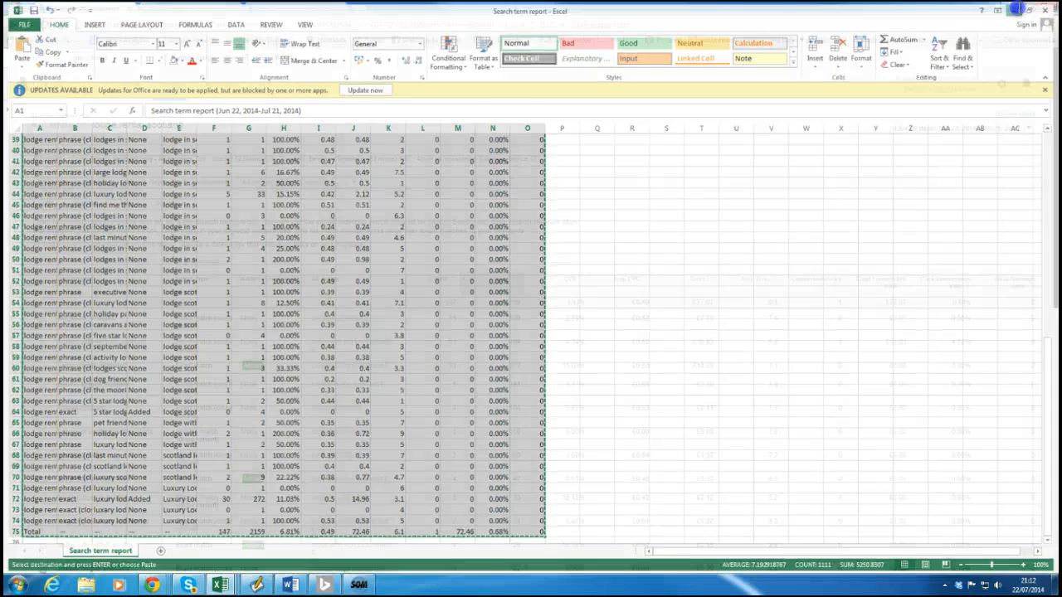
mouse_move(226, 587)
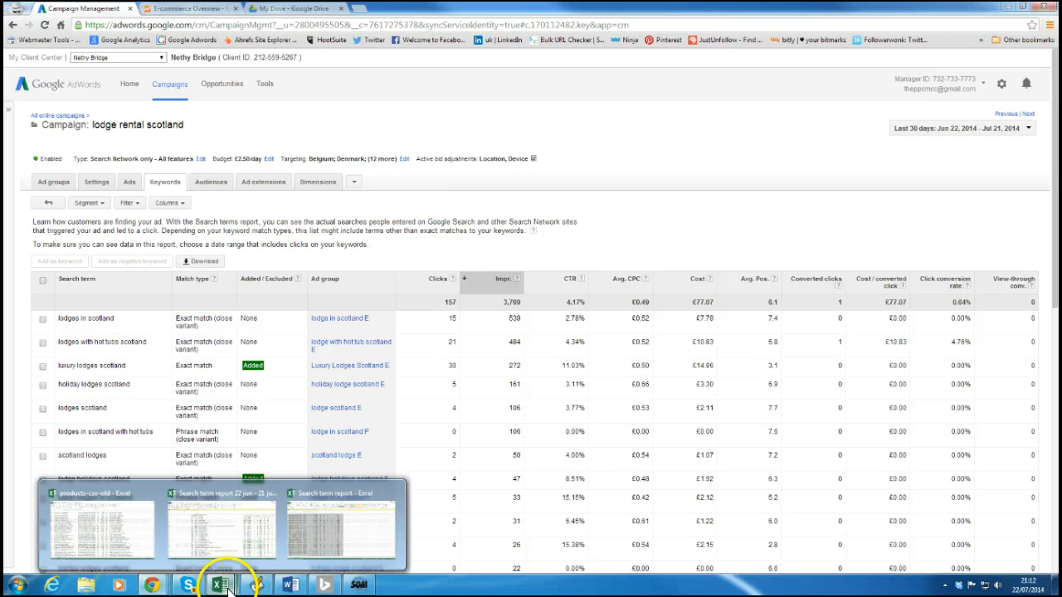
click(241, 539)
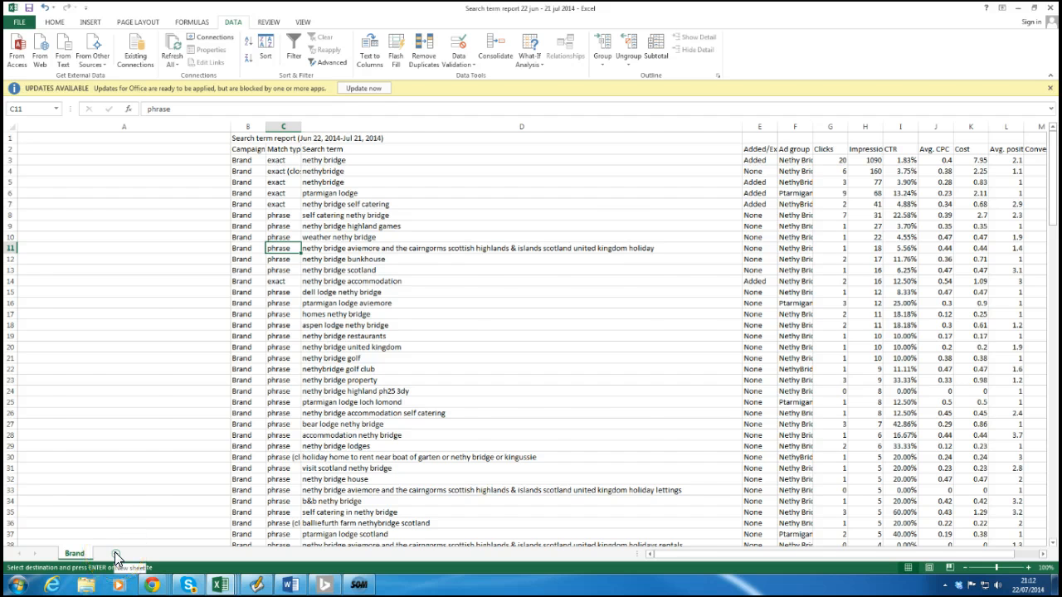
click(116, 556)
key(ctrl+v)
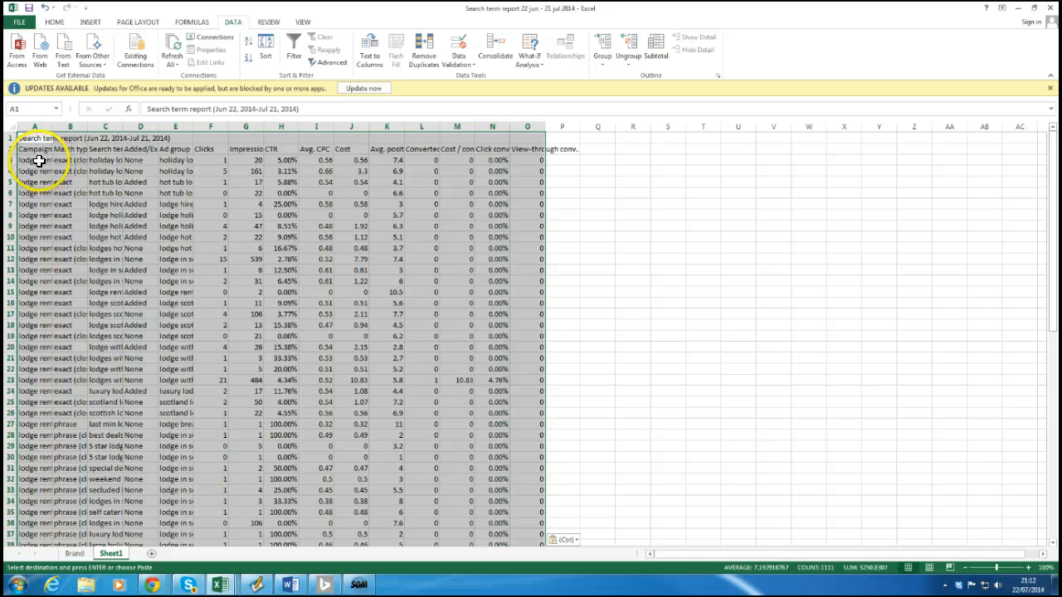
- Rename the new sheet as lodge rental scotland, matching the campaign name in cell A3
click(39, 160)
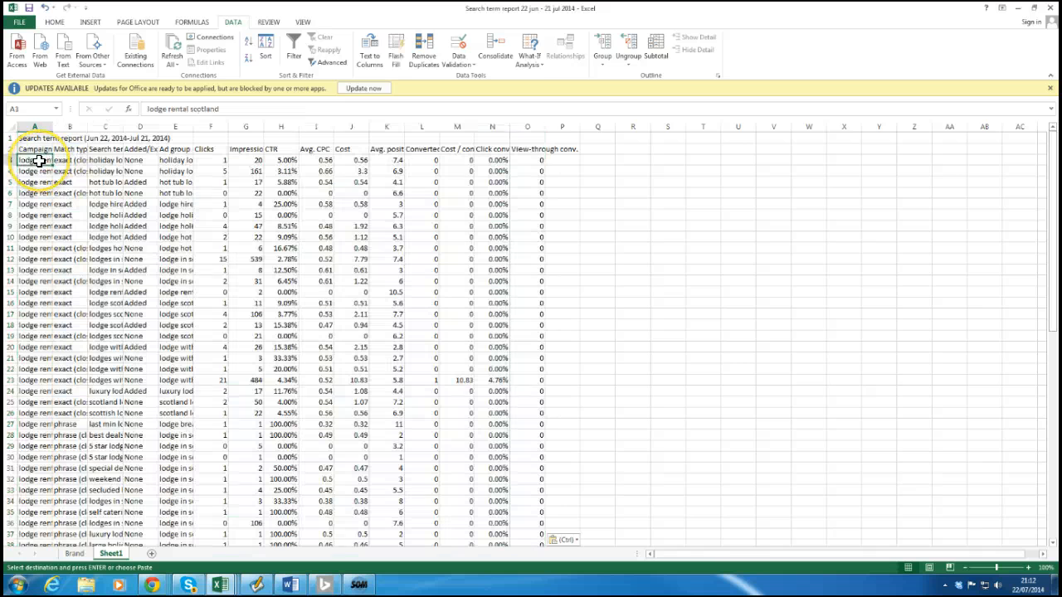
double_click(115, 556)
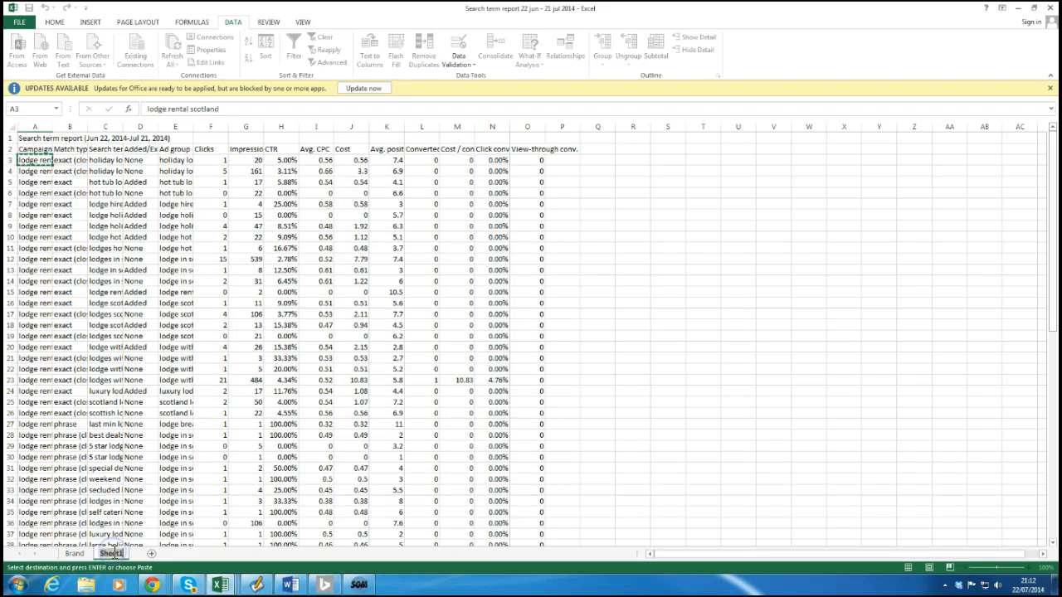
click(132, 479)
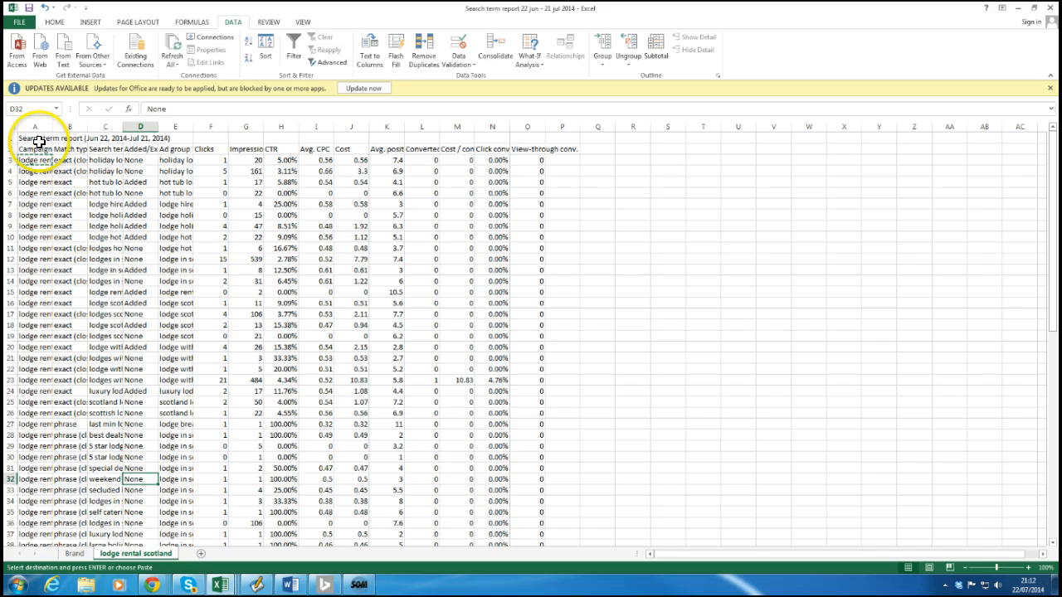
- Fit the width of the Search term column on the lodge rental scotland sheet to its contents
click(102, 124)
double_click(123, 126)
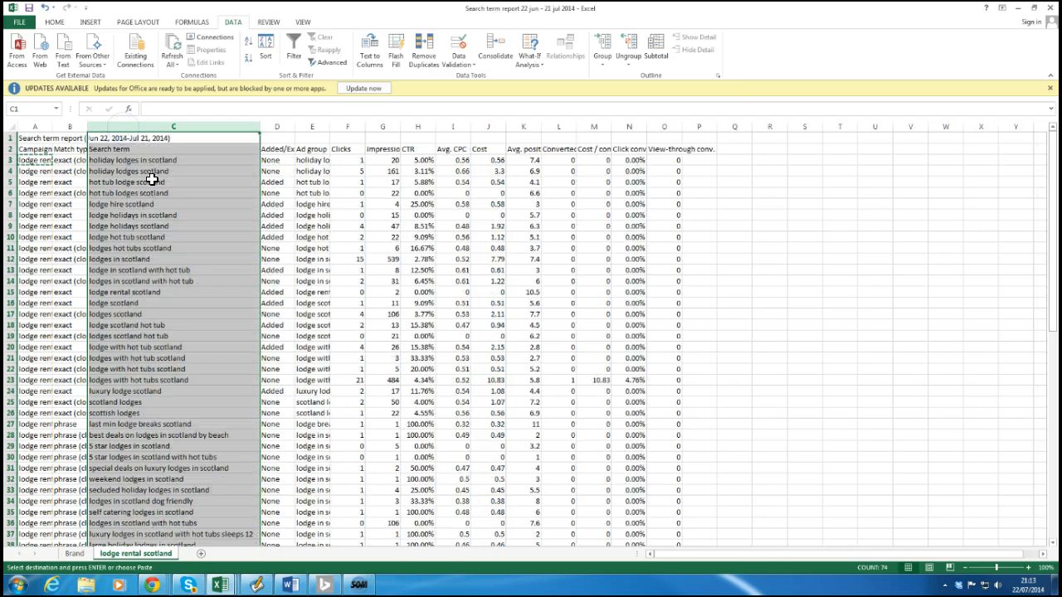
click(125, 169)
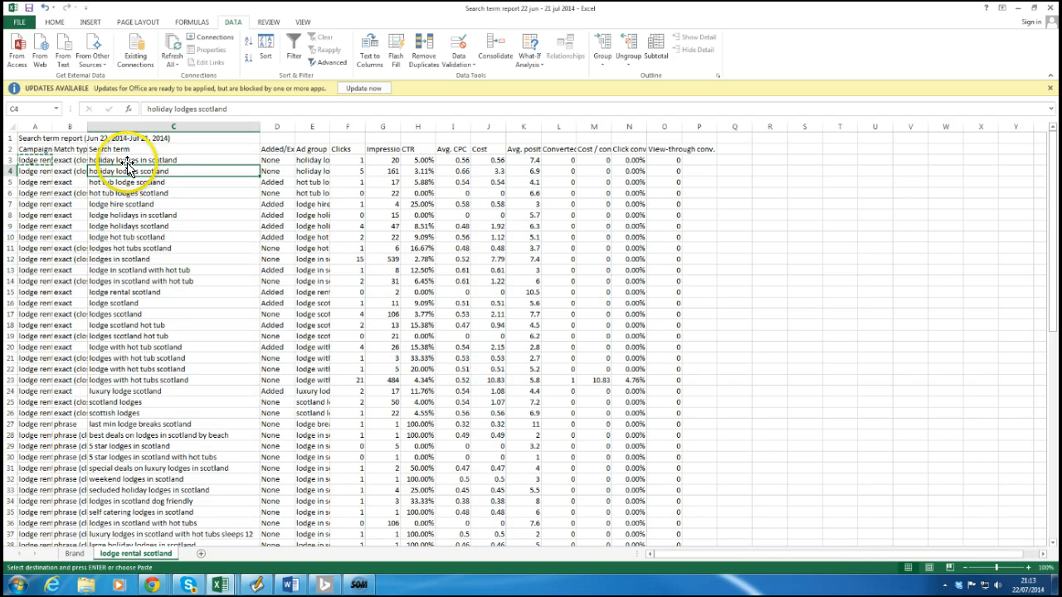
- Sort the lodge rental scotland data by Impressions from largest to smallest
click(388, 160)
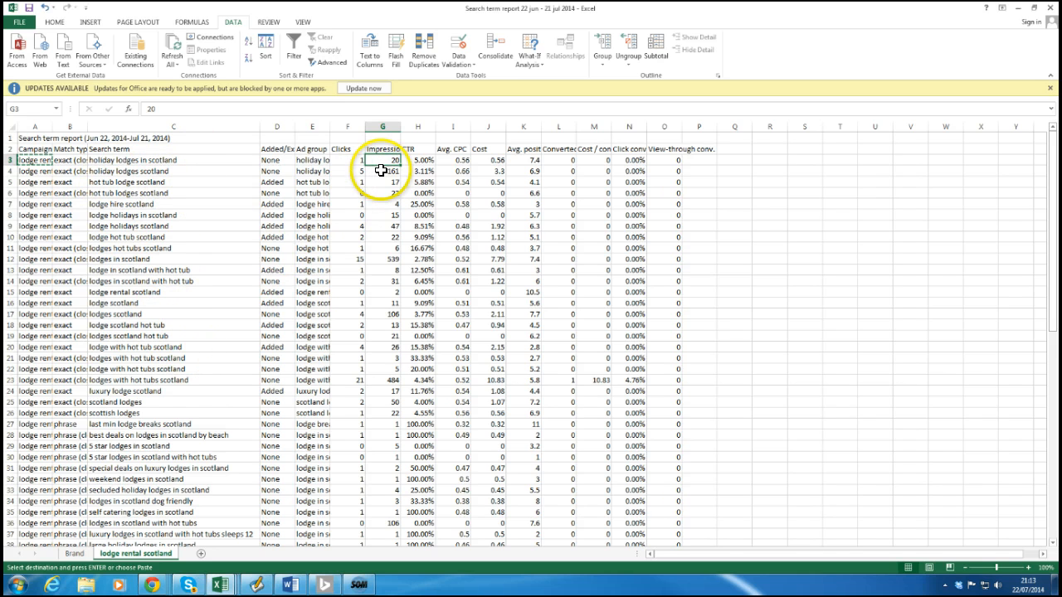
click(267, 46)
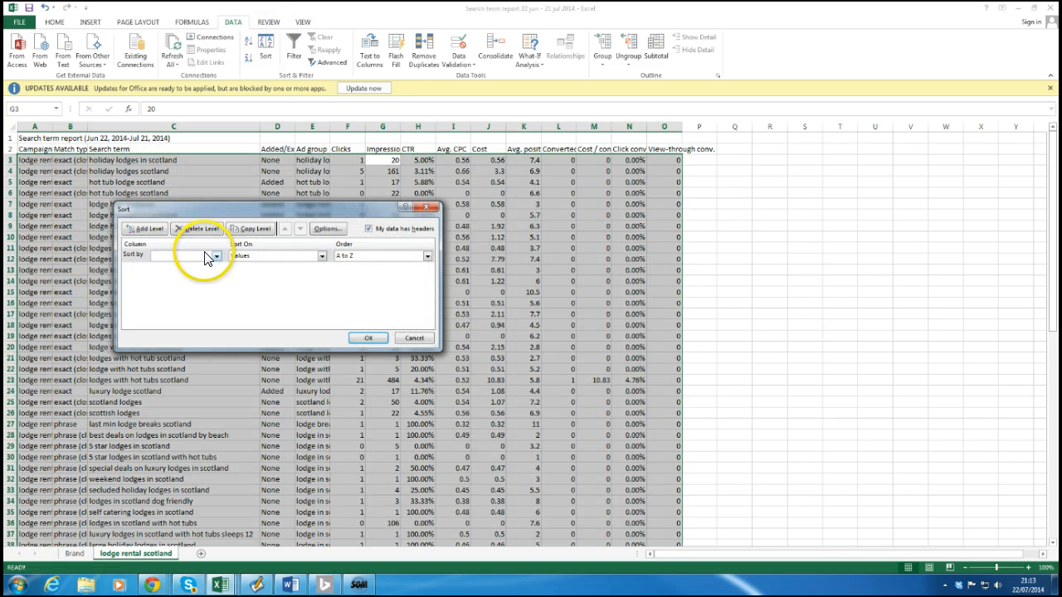
click(209, 255)
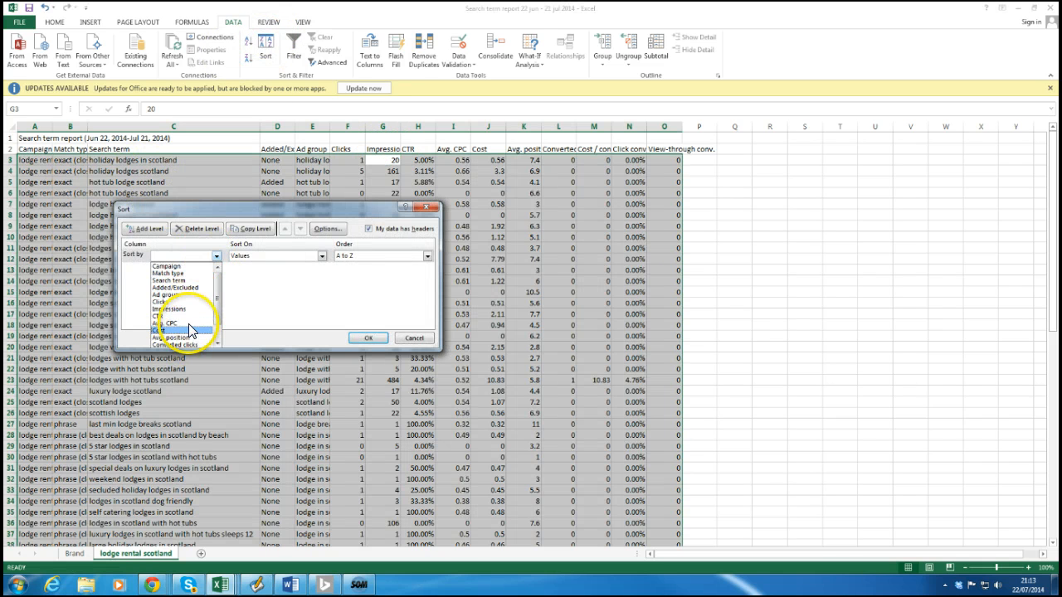
click(169, 308)
click(375, 257)
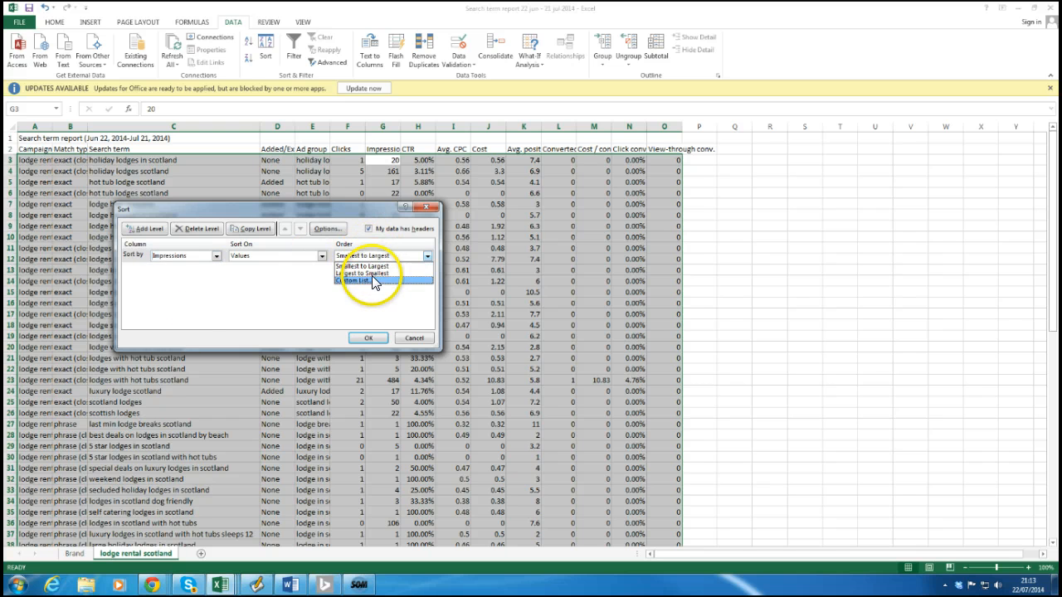
click(365, 272)
click(369, 338)
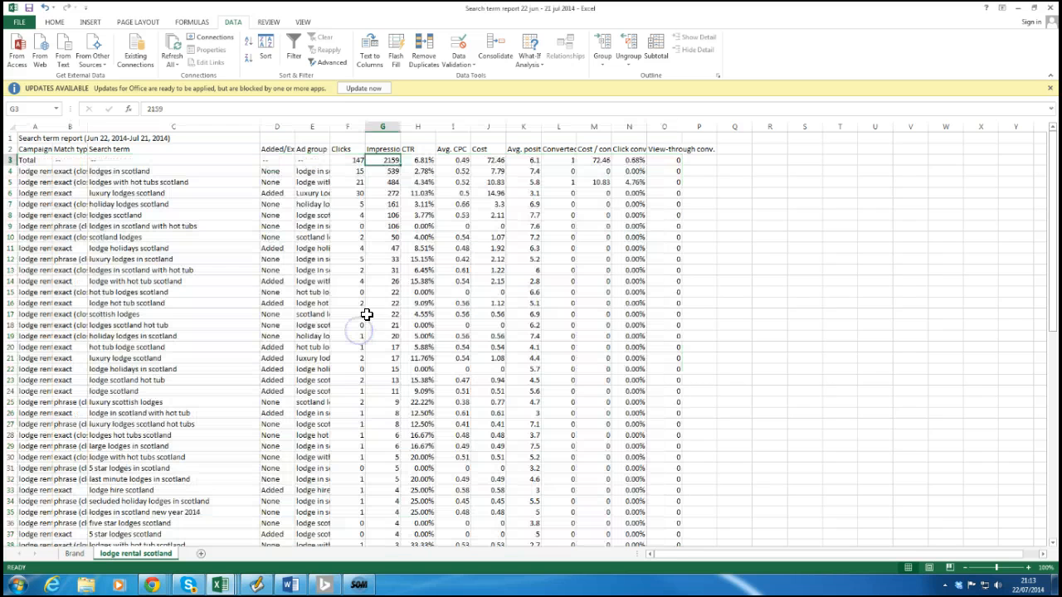
- Move the Total row from row 3 to the first empty row below the data, row 76
click(14, 162)
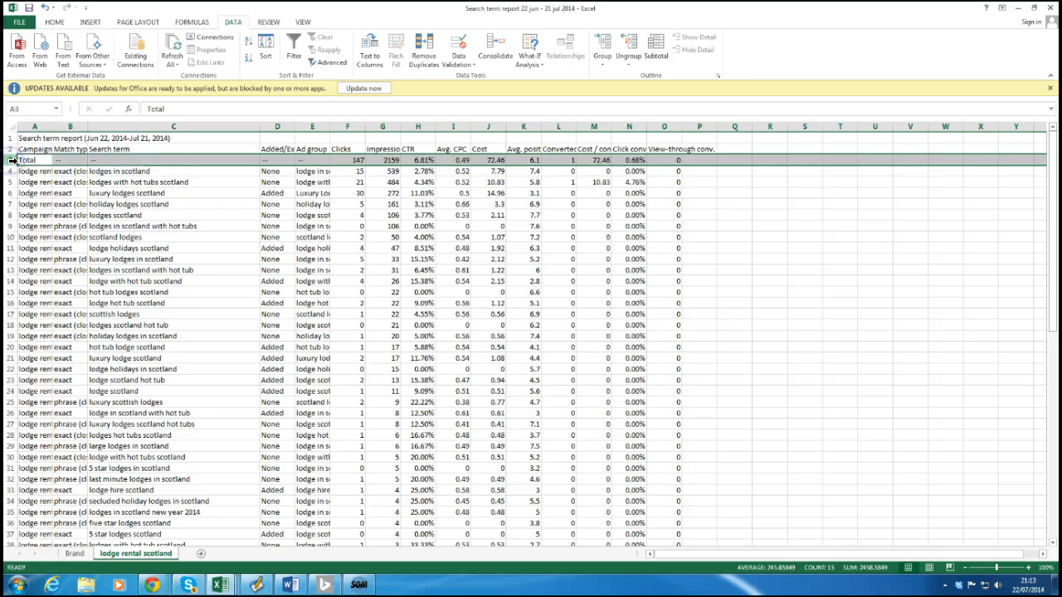
key(ctrl+x)
scroll(48, 244, down, 20)
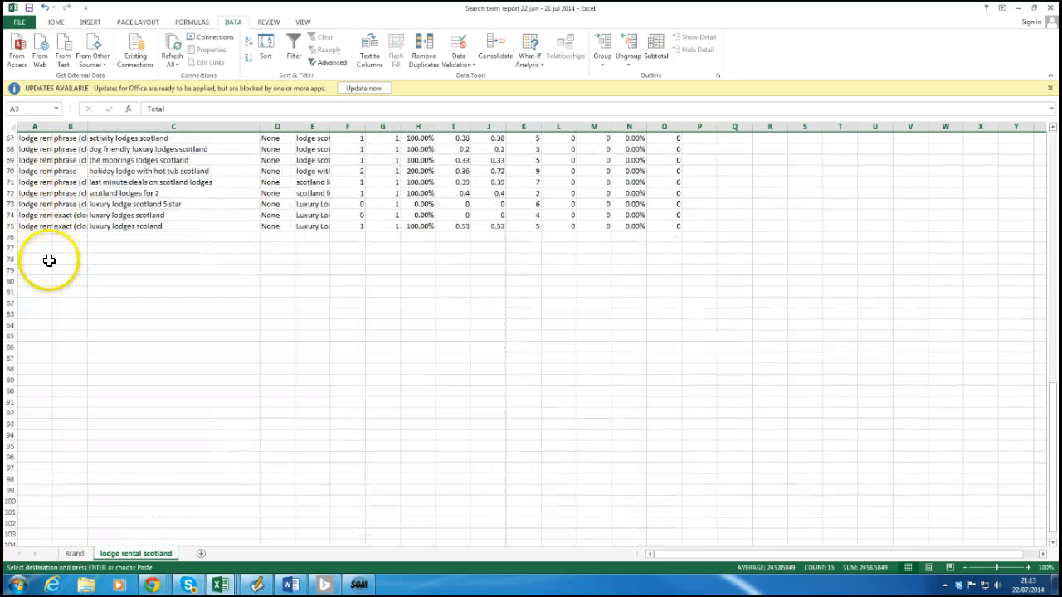
click(12, 238)
key(ctrl+v)
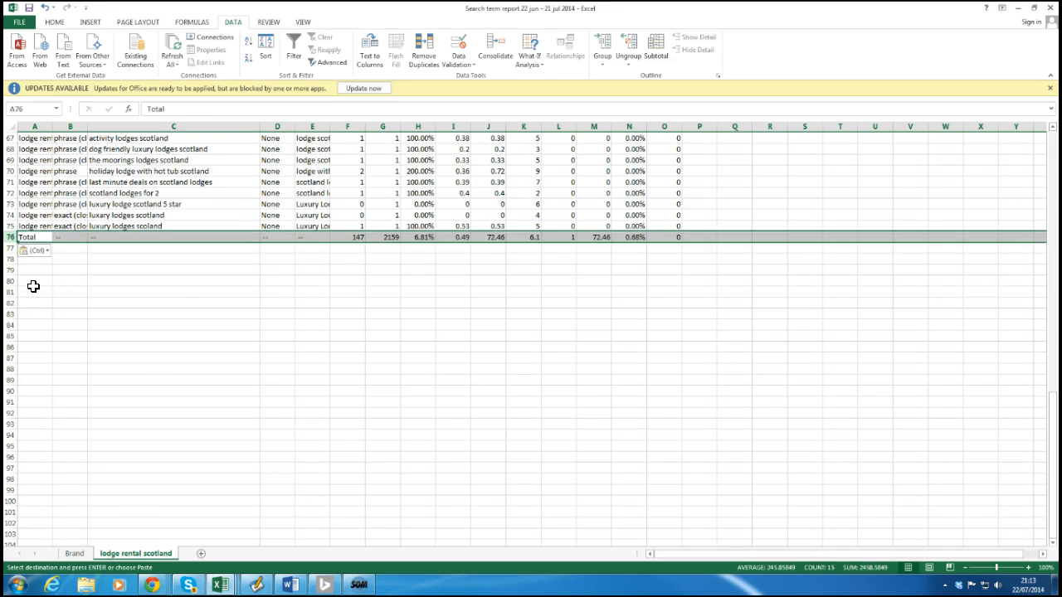
- Delete the original Total row, row 3, from the top of the lodge rental scotland data
scroll(33, 249, up, 20)
scroll(40, 227, up, 2)
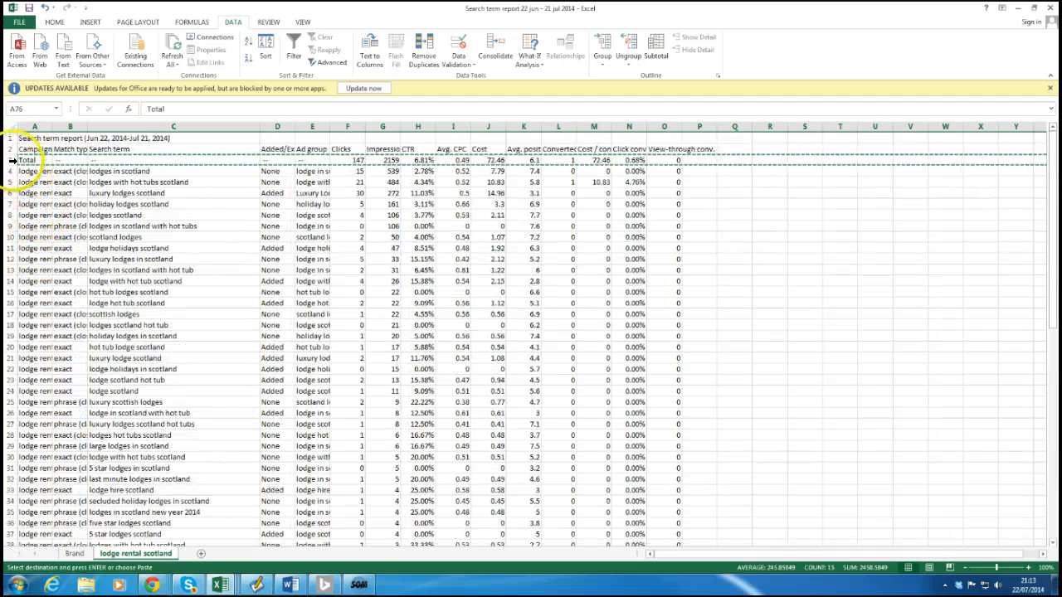
click(12, 160)
right_click(12, 160)
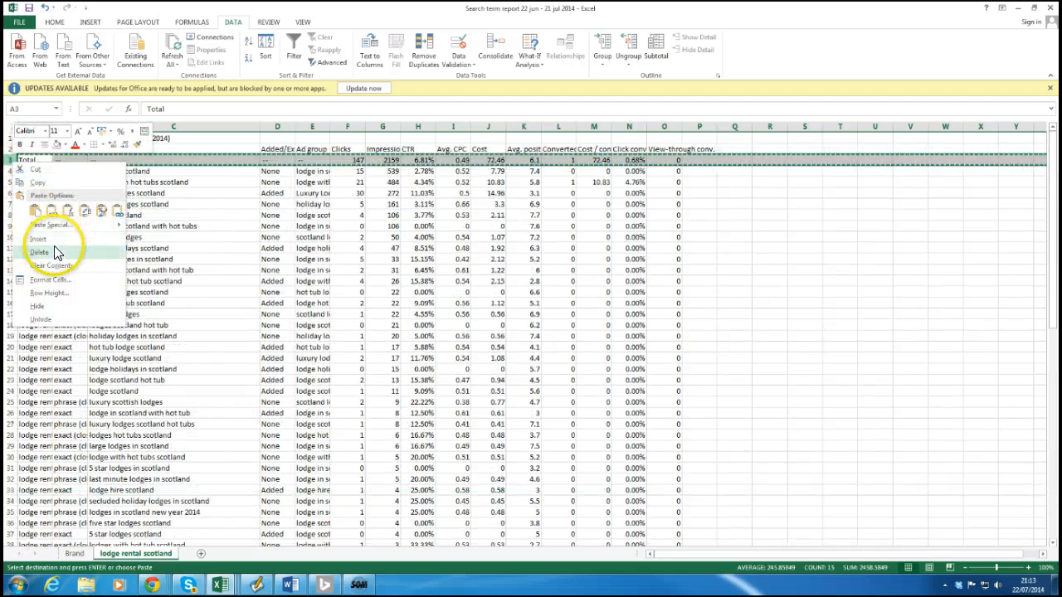
click(53, 251)
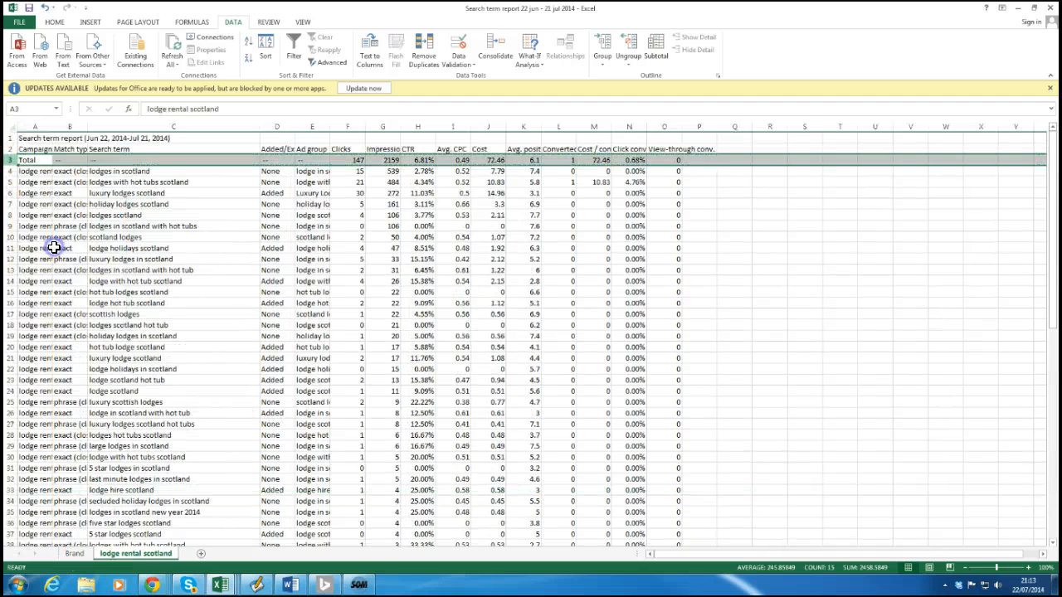
- Insert a blank column before the Campaign column on the lodge rental scotland sheet and widen it to roughly four times its width
click(35, 126)
right_click(35, 126)
click(58, 212)
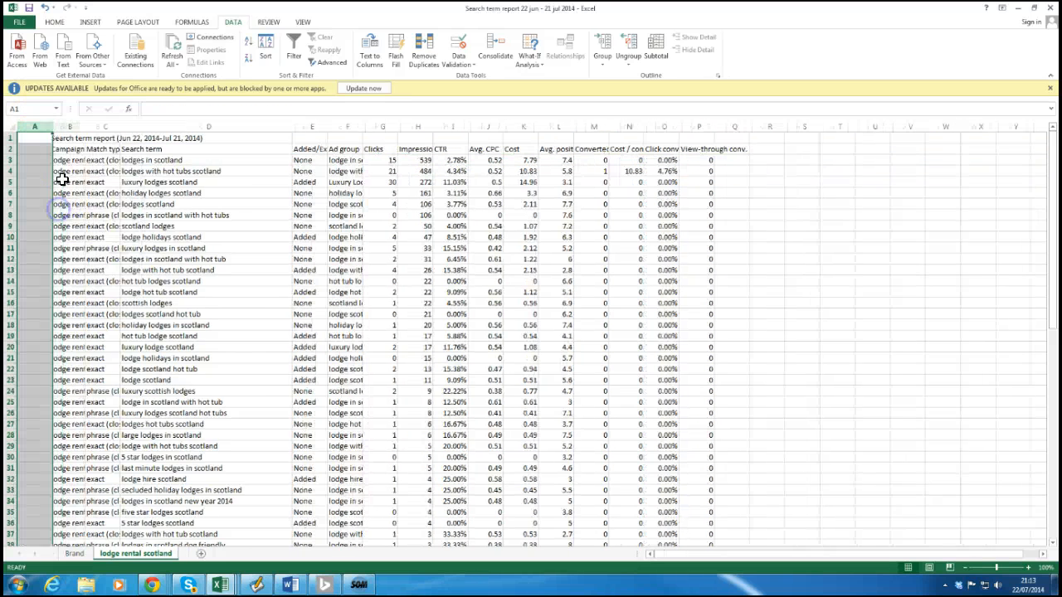
drag(51, 126, 161, 125)
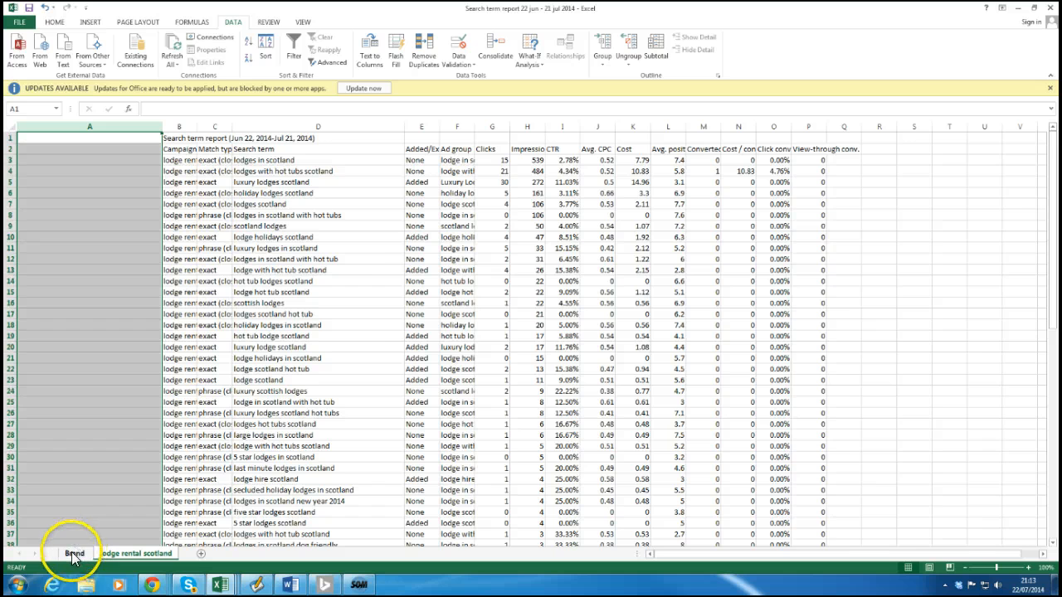
- Examine the highest-impression search terms on the Brand sheet one by one, from row 3 to row 14
click(74, 553)
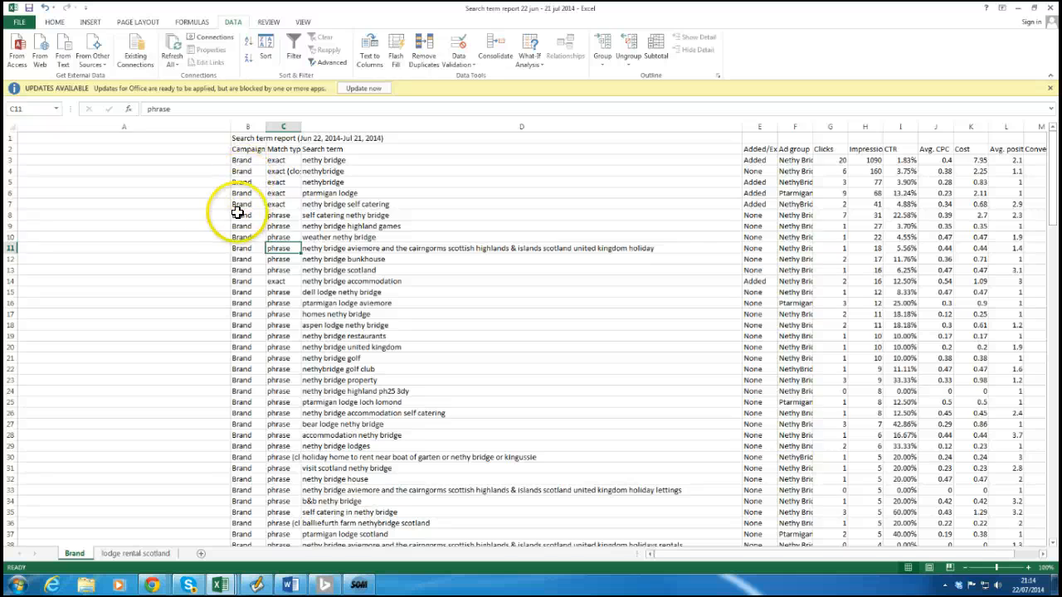
click(317, 159)
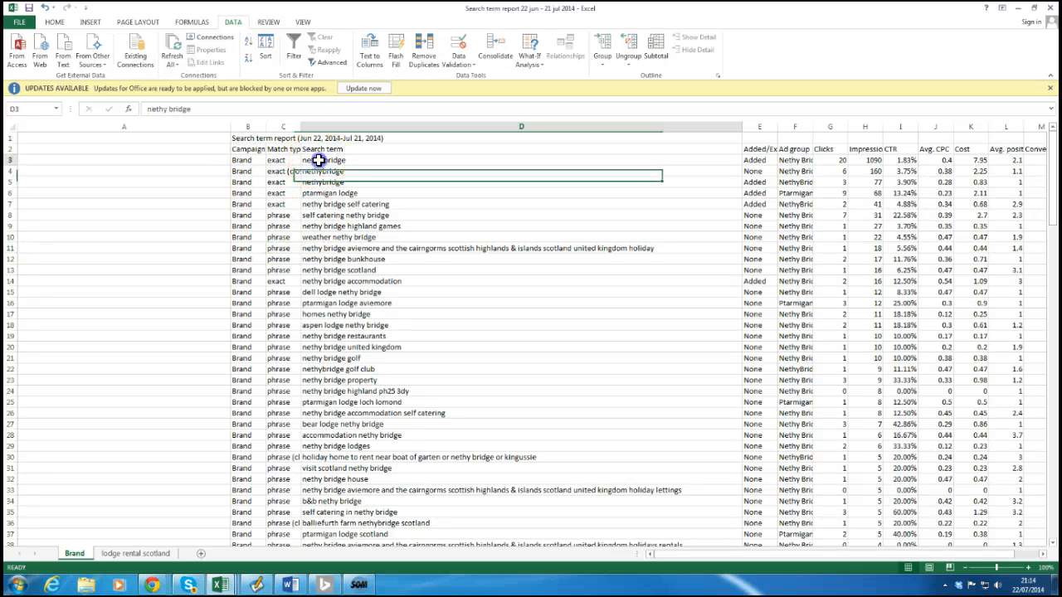
key(Down)
key(Down)
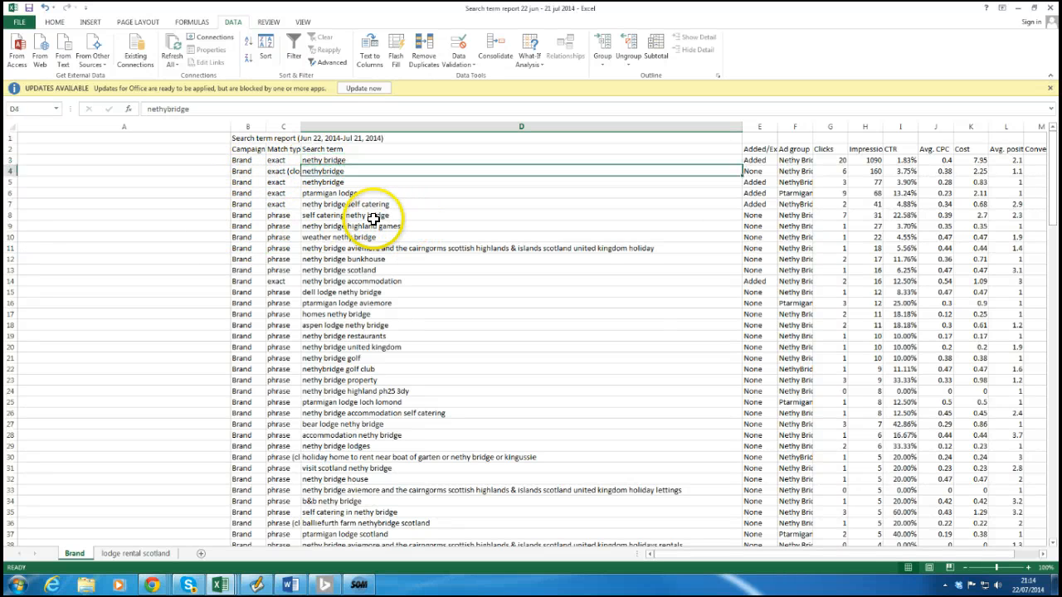
key(Down)
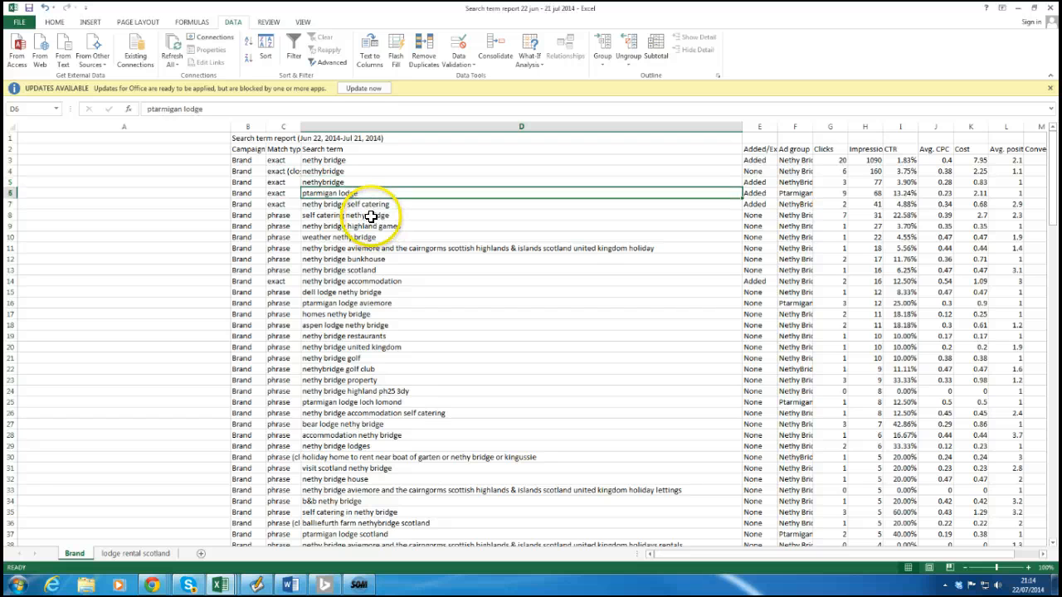
key(Down)
key(Down)
key(Down)
key(Down)
key(Down)
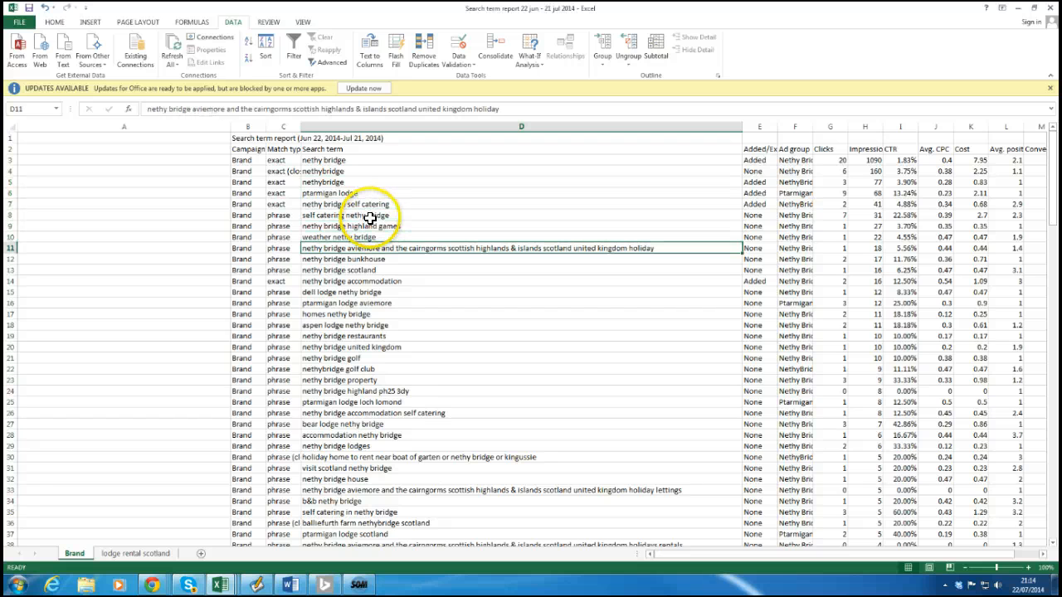
key(Down)
key(Down)
key(Down)
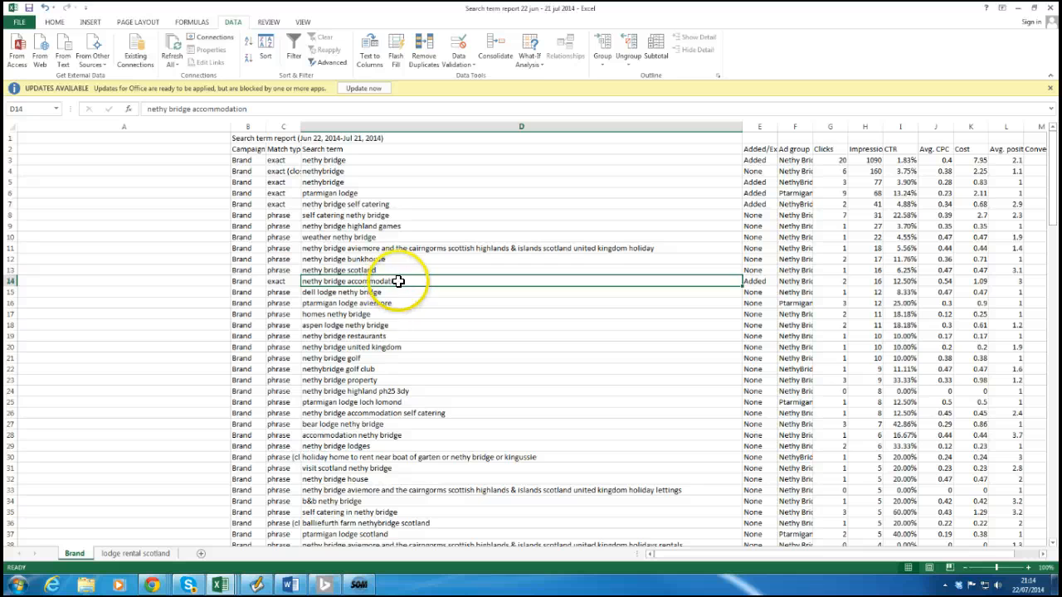
- Highlight the Brand search terms nethy bridge restaurants in D19 and nethy bridge golf in D21 with yellow fill
click(345, 336)
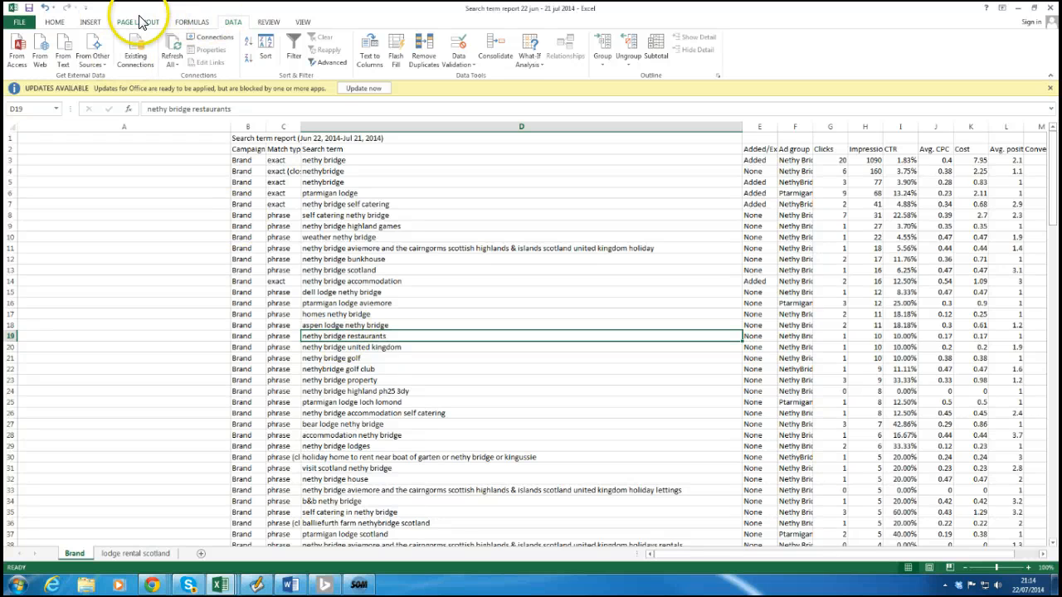
click(56, 23)
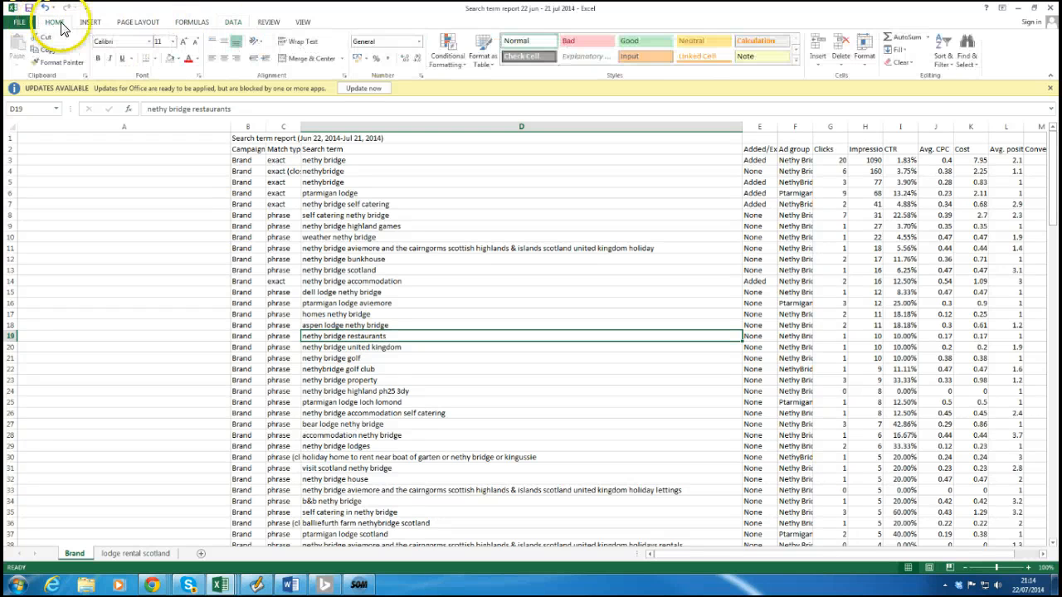
click(176, 58)
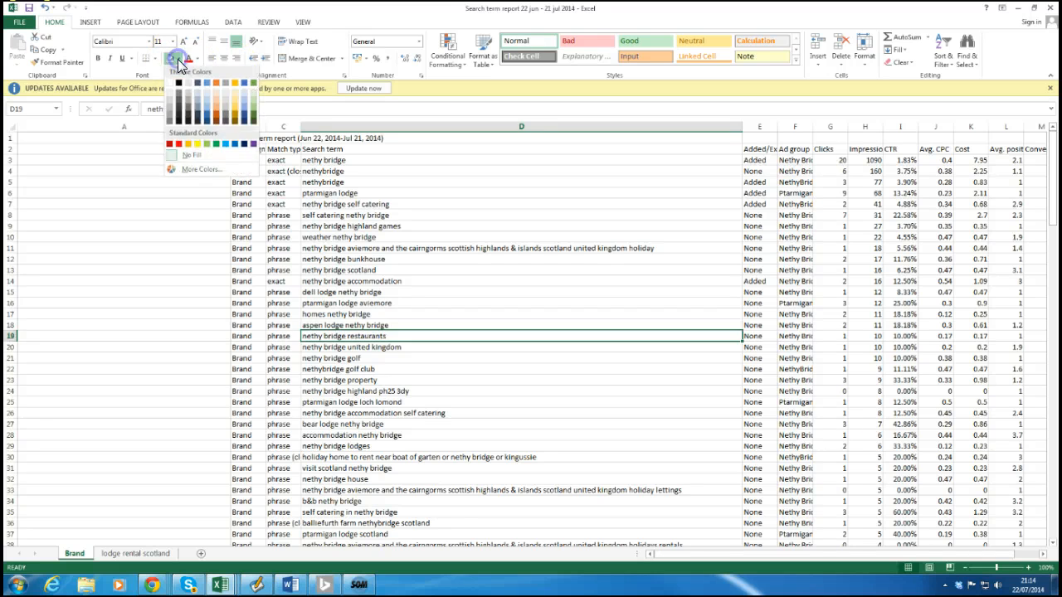
click(196, 143)
key(Down)
key(Down)
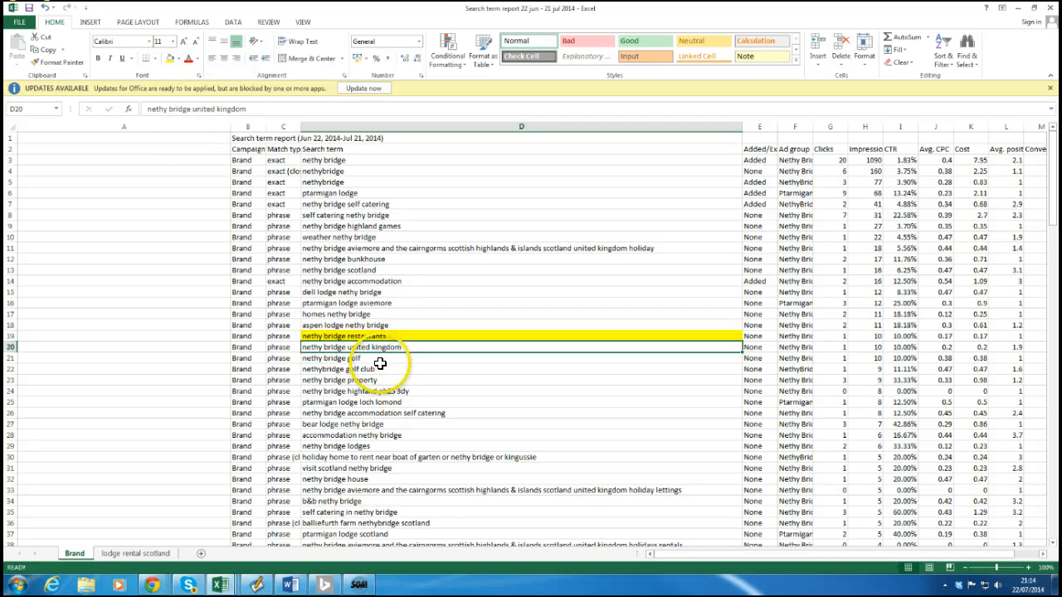
click(177, 58)
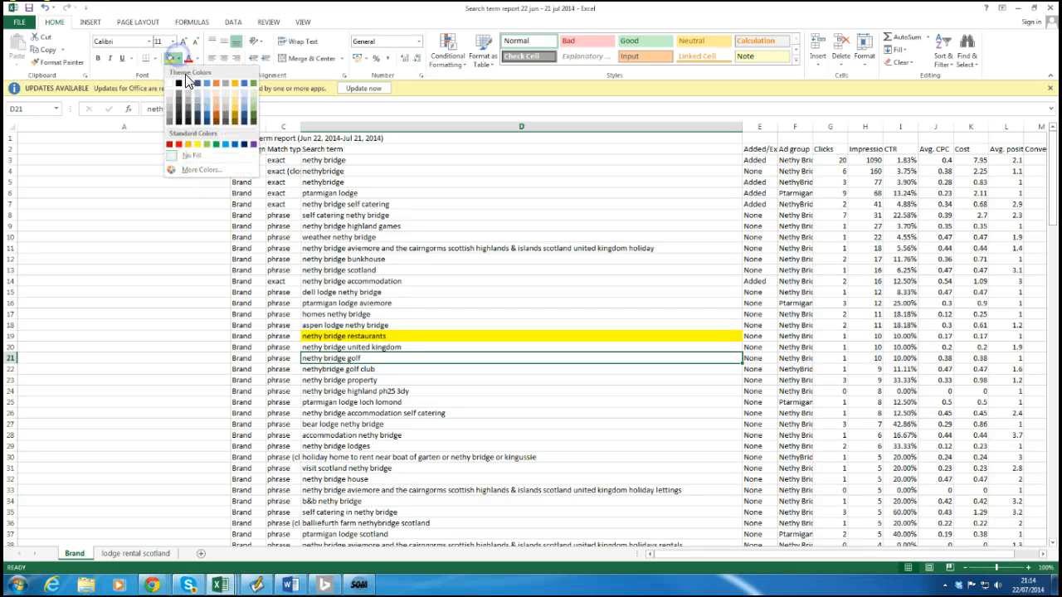
click(196, 144)
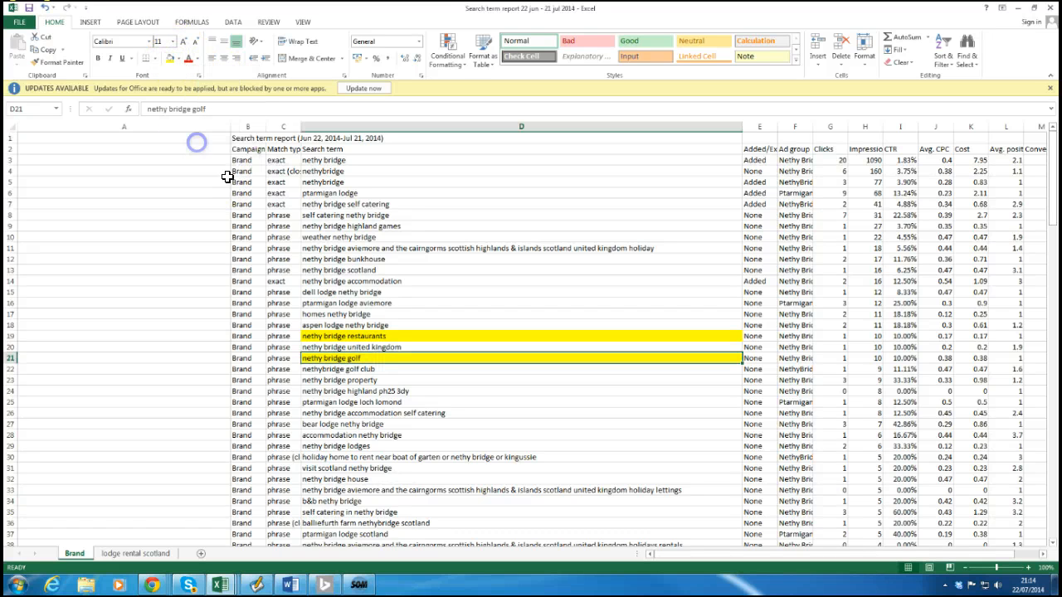
- Highlight the Brand search terms bear lodge nethy bridge in D27 and balliefurth farm nethybridge scotland in D36 with yellow fill
click(356, 424)
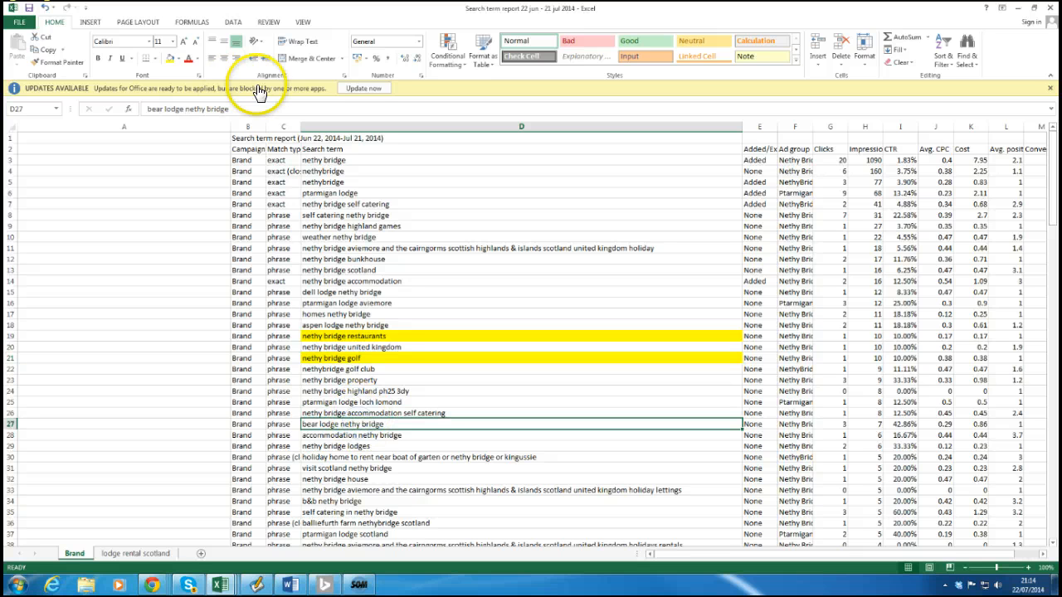
click(178, 58)
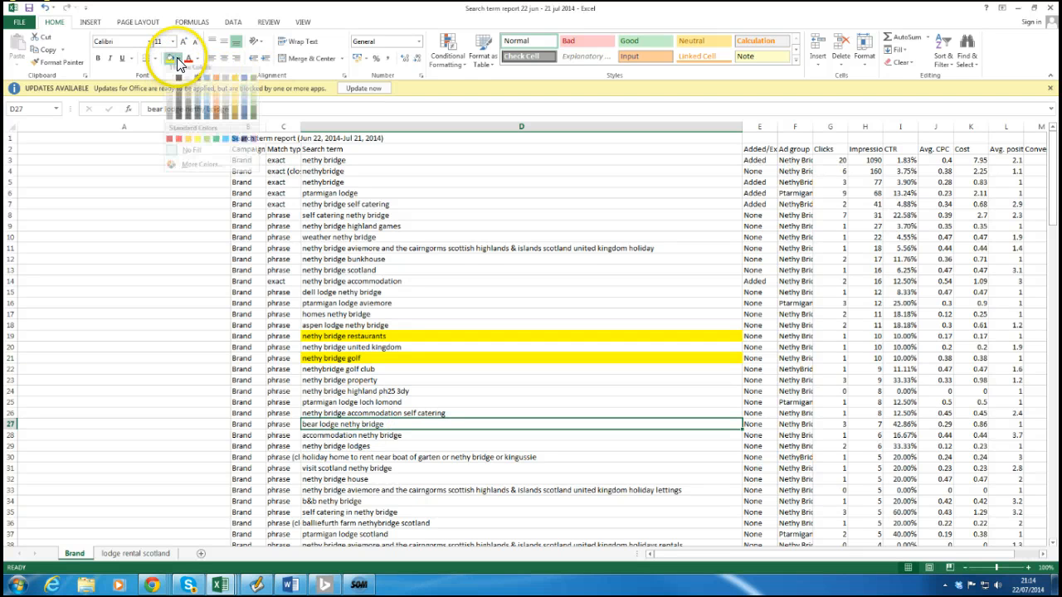
click(197, 142)
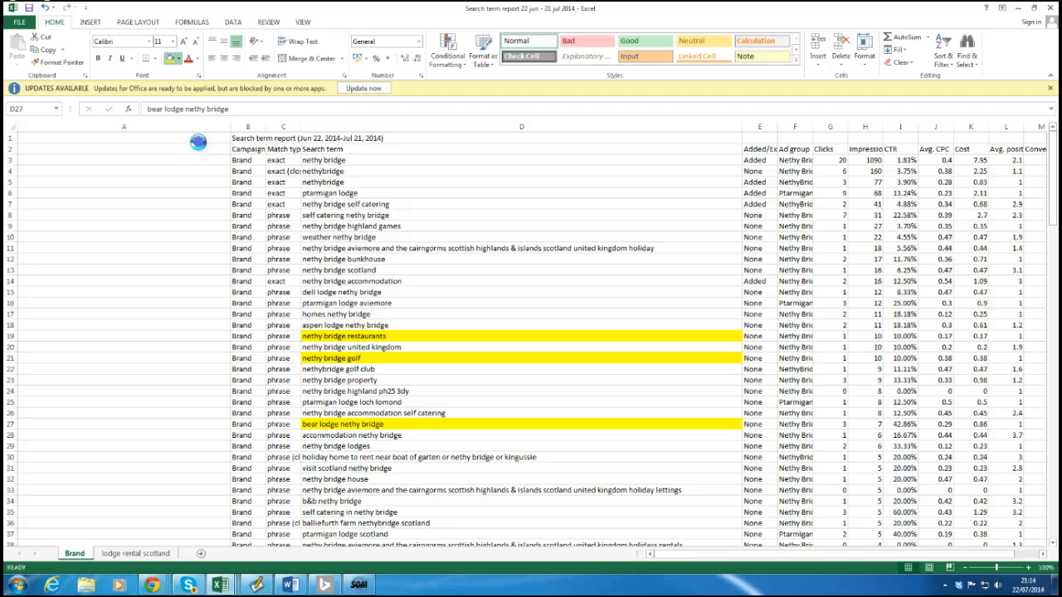
click(357, 508)
scroll(357, 508, down, 4)
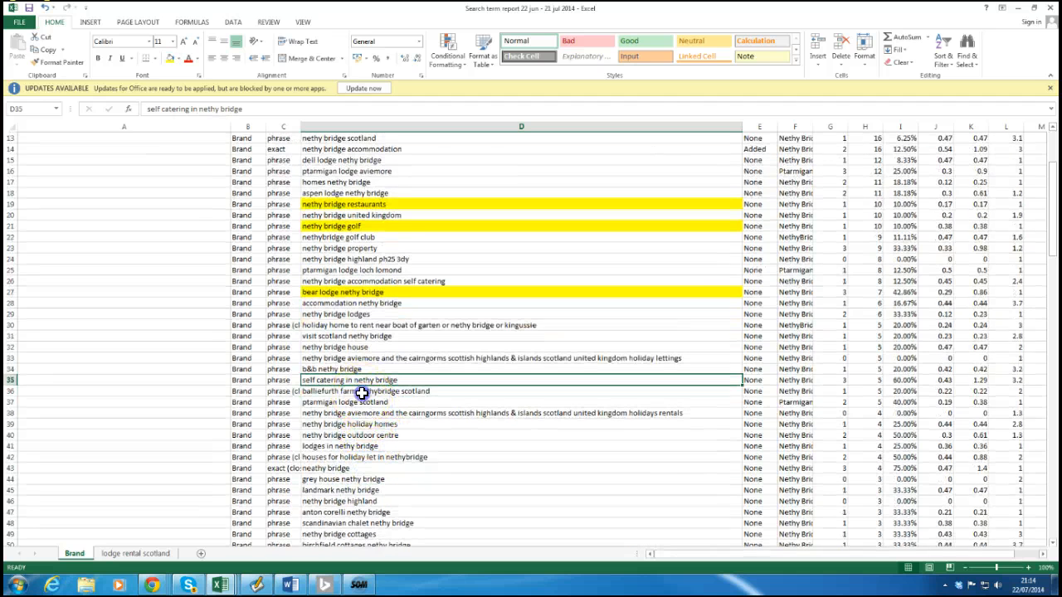
click(357, 391)
click(177, 58)
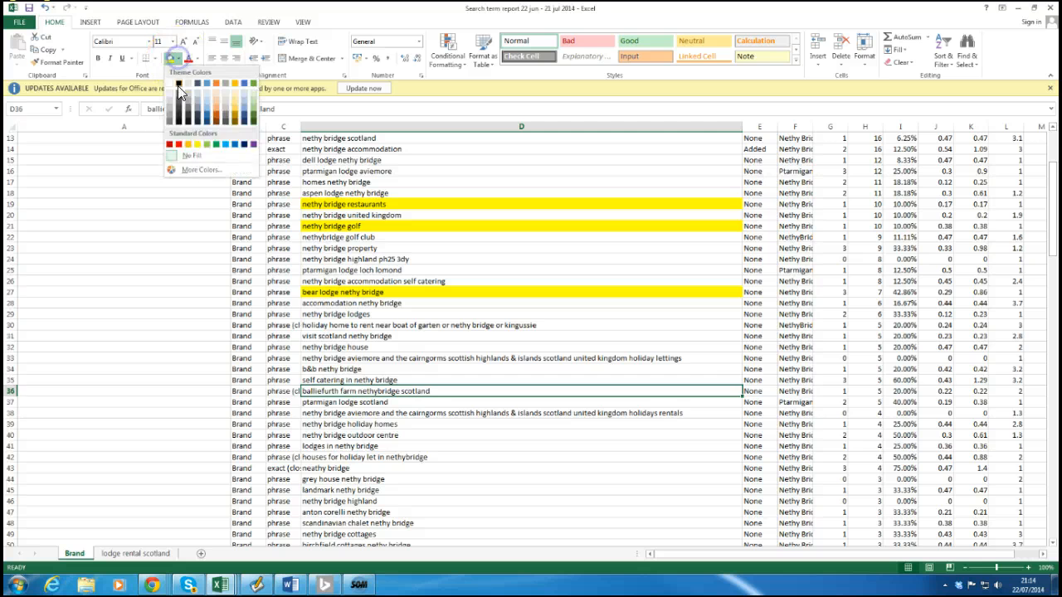
click(340, 309)
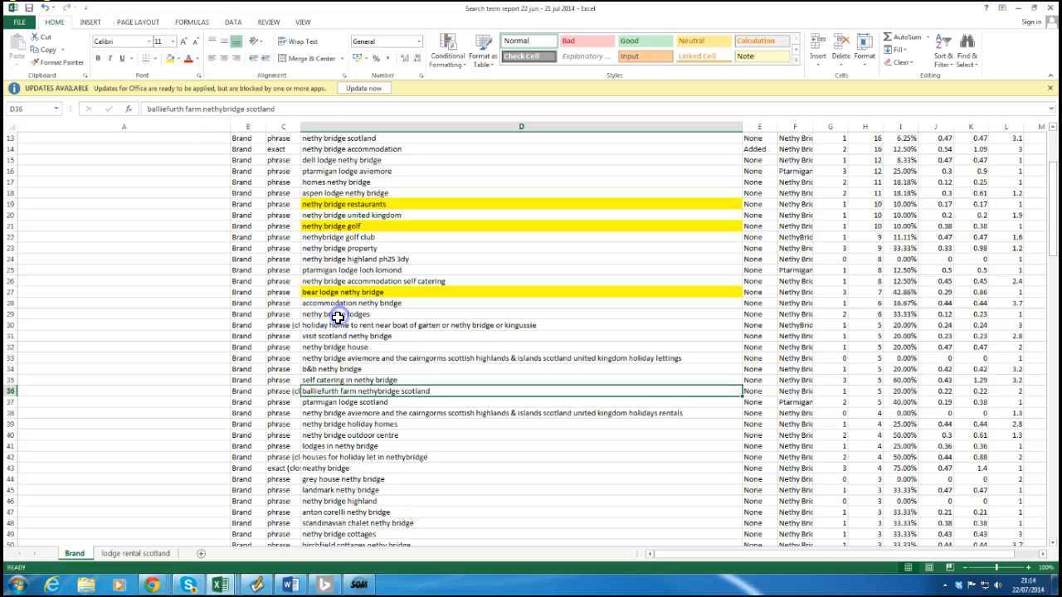
click(170, 58)
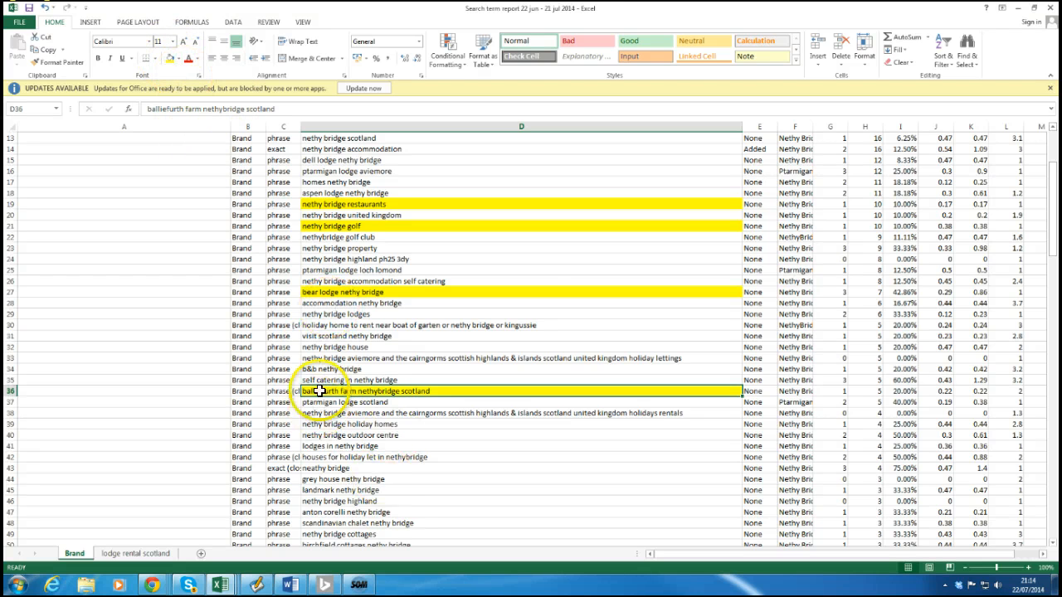
- Look through the remaining Brand search terms down to the Total row for further terms of interest
scroll(336, 303, down, 4)
scroll(336, 303, down, 20)
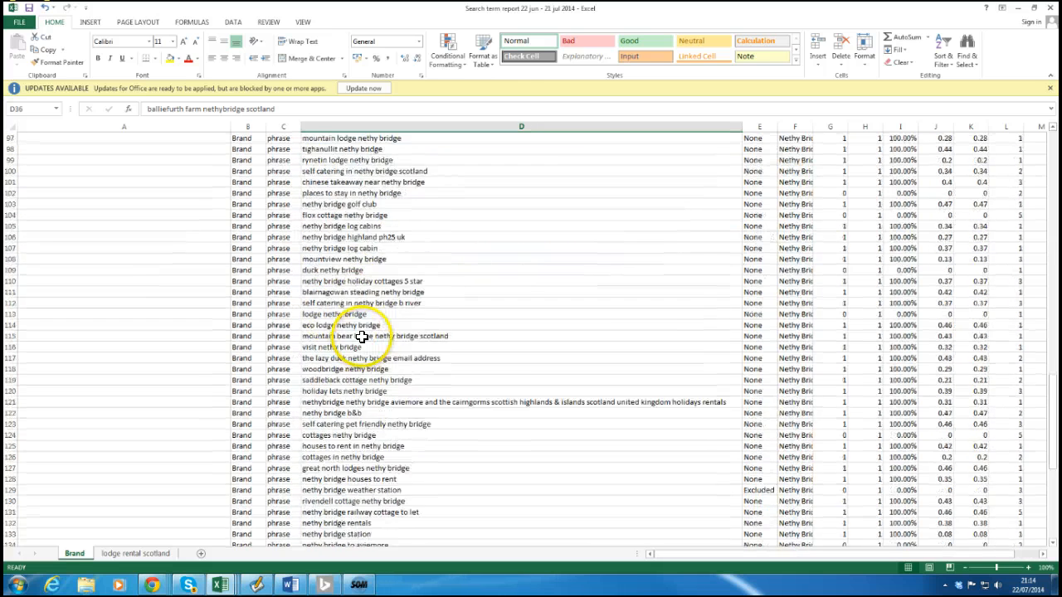
scroll(362, 338, down, 7)
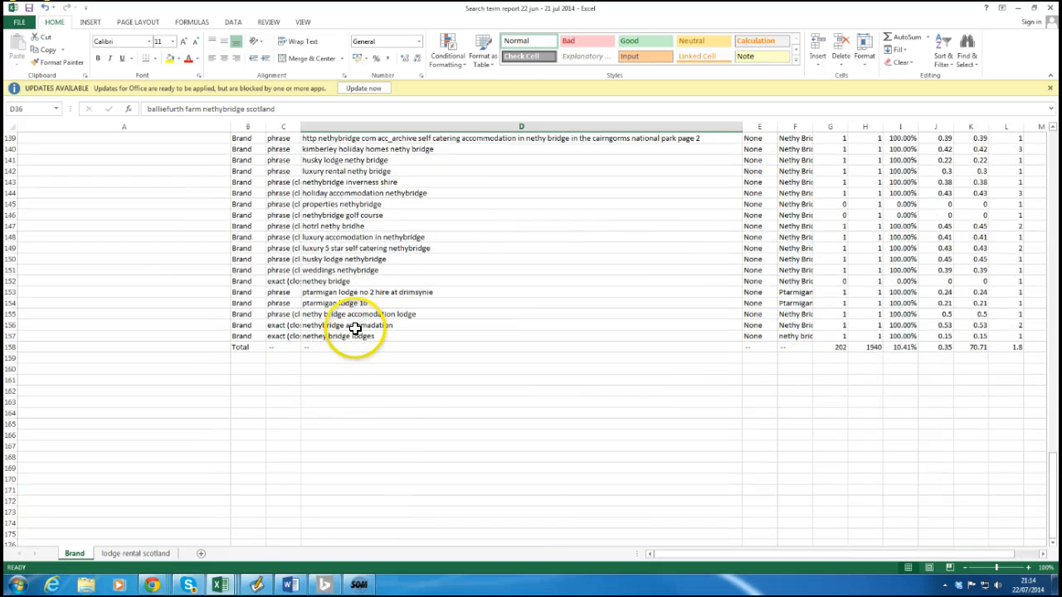
click(354, 335)
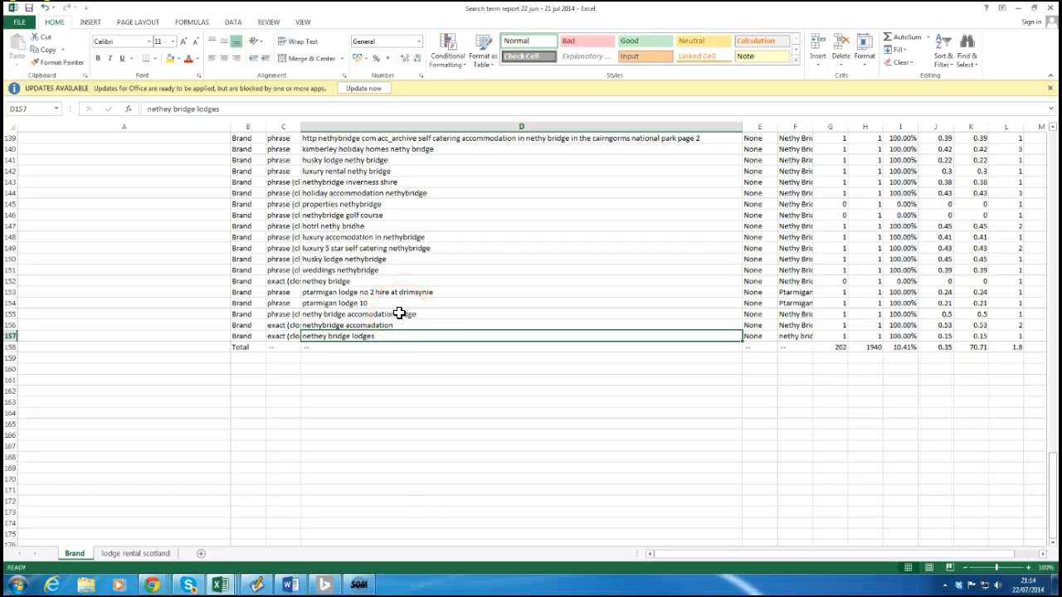
scroll(399, 313, up, 4)
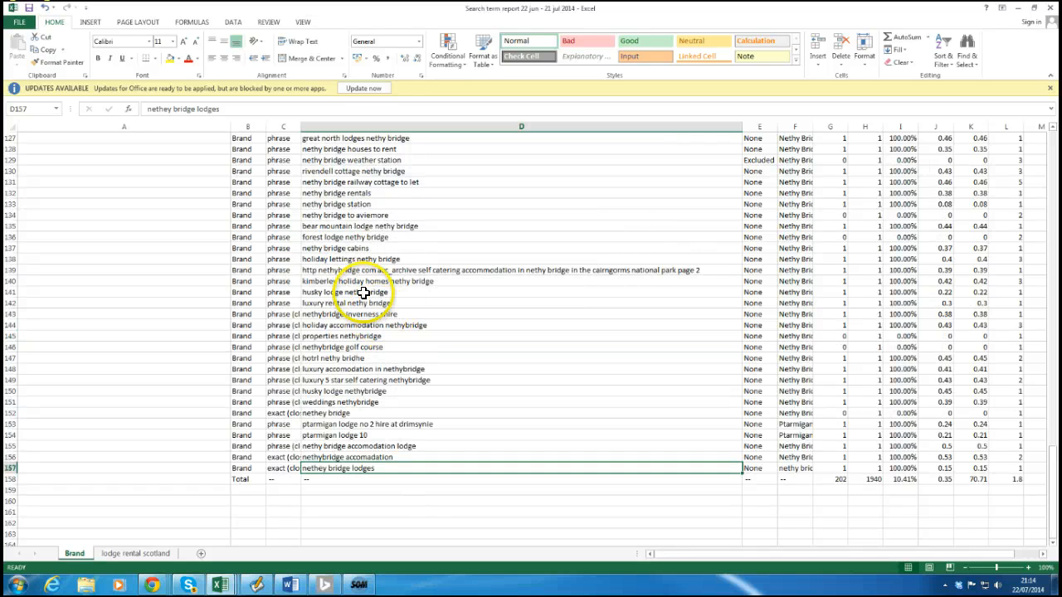
click(369, 238)
scroll(370, 309, up, 7)
scroll(371, 309, up, 20)
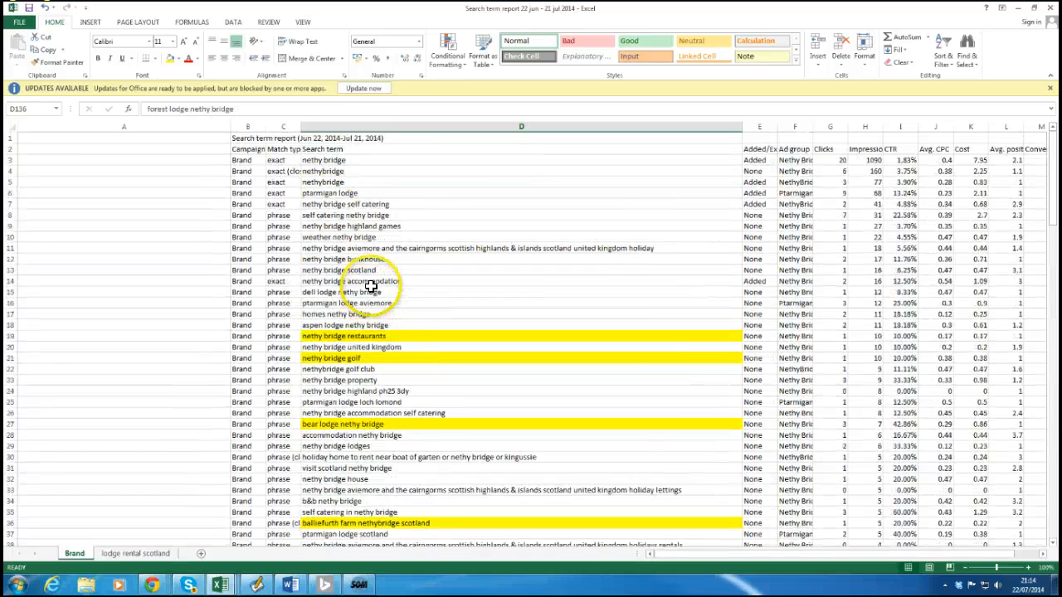
- Review the search terms on the lodge rental scotland sheet and highlight scottish lodges in D16 with yellow fill
click(124, 552)
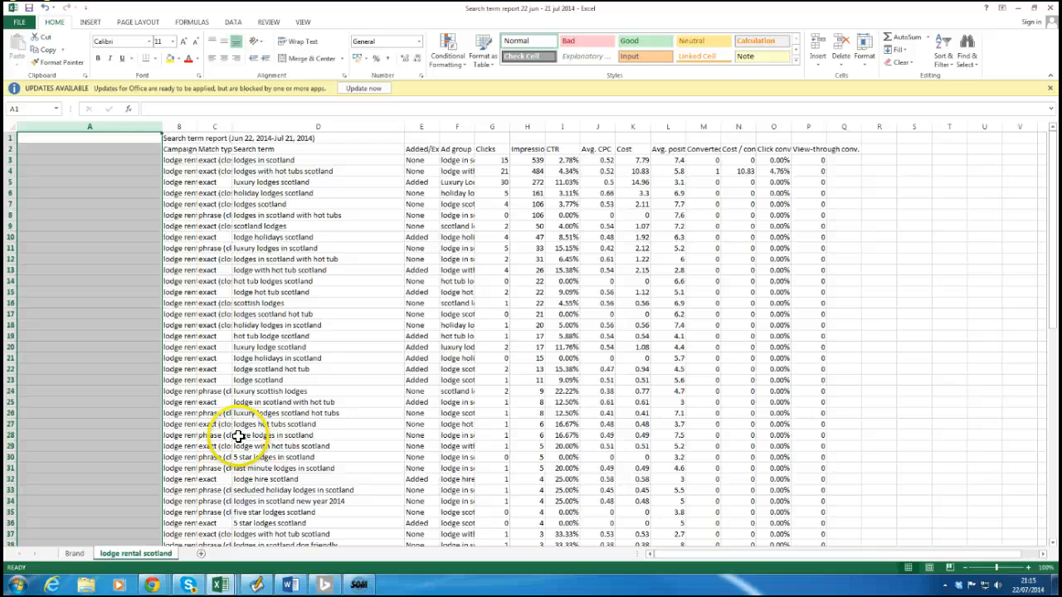
click(302, 181)
scroll(315, 166, down, 1)
scroll(317, 174, down, 16)
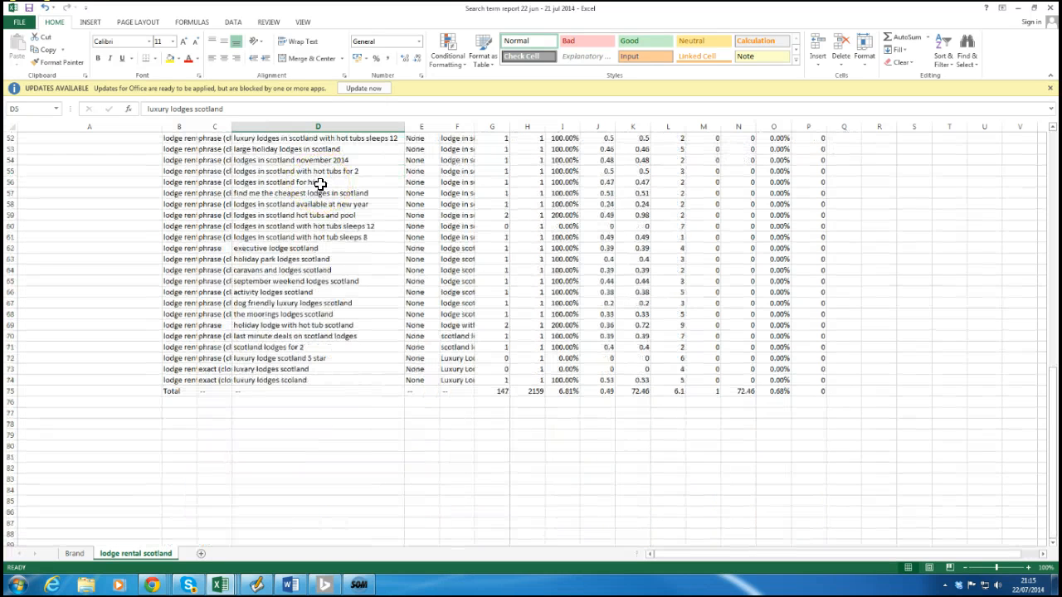
scroll(319, 184, up, 17)
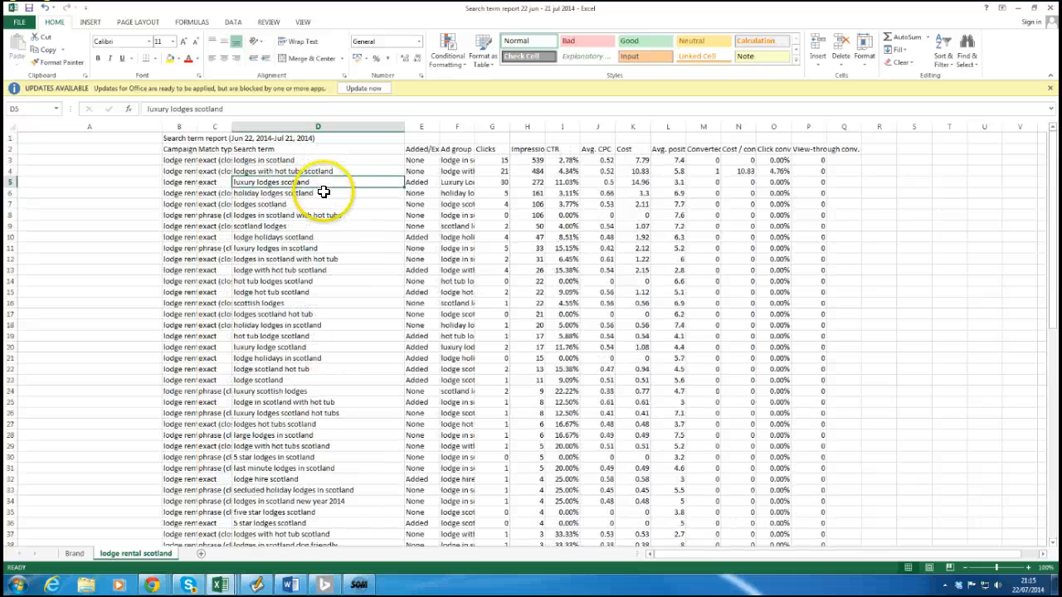
click(306, 236)
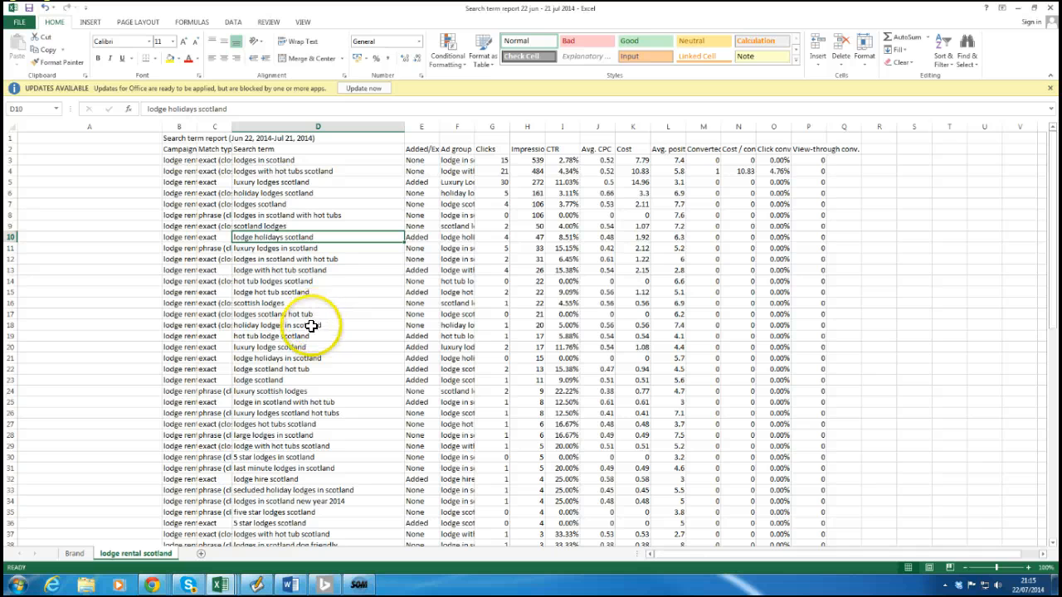
click(294, 303)
click(169, 58)
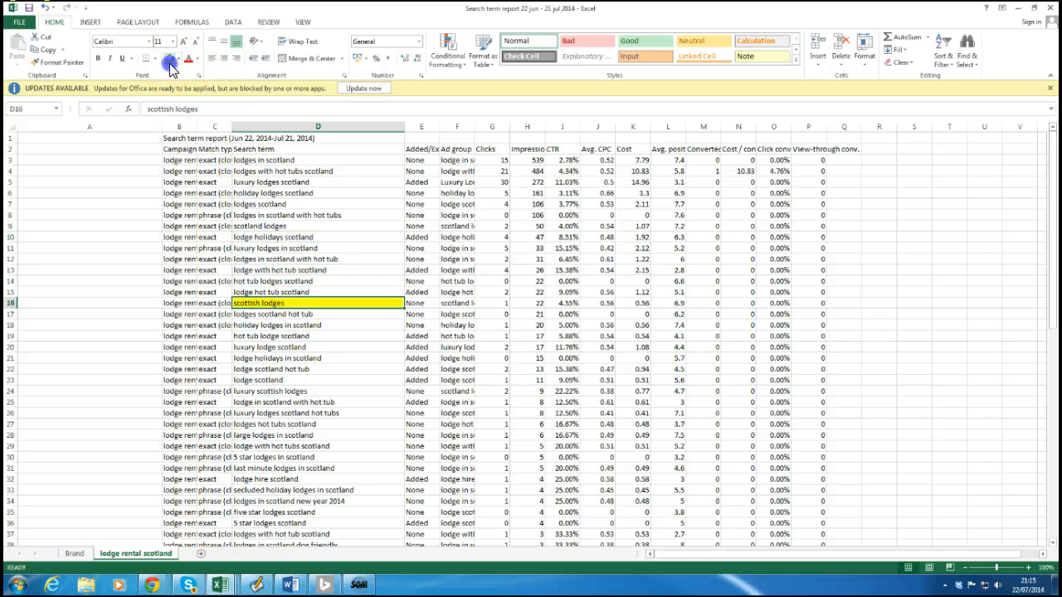
- Highlight lodge with hot tubs scotland in D29 and lodge hire scotland in D32 with yellow fill on the lodge rental scotland sheet
click(285, 446)
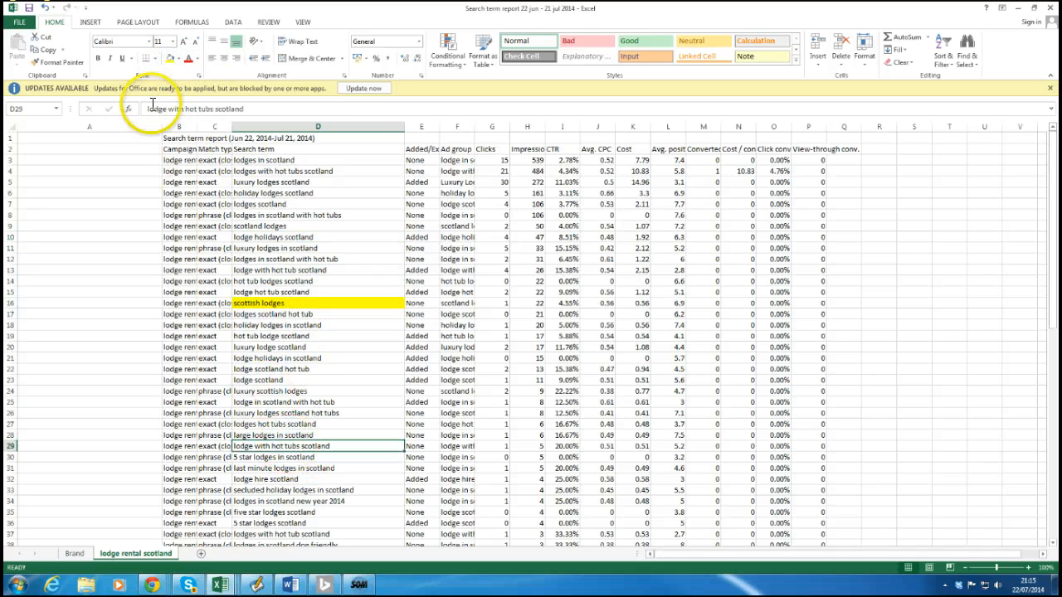
click(169, 60)
click(322, 480)
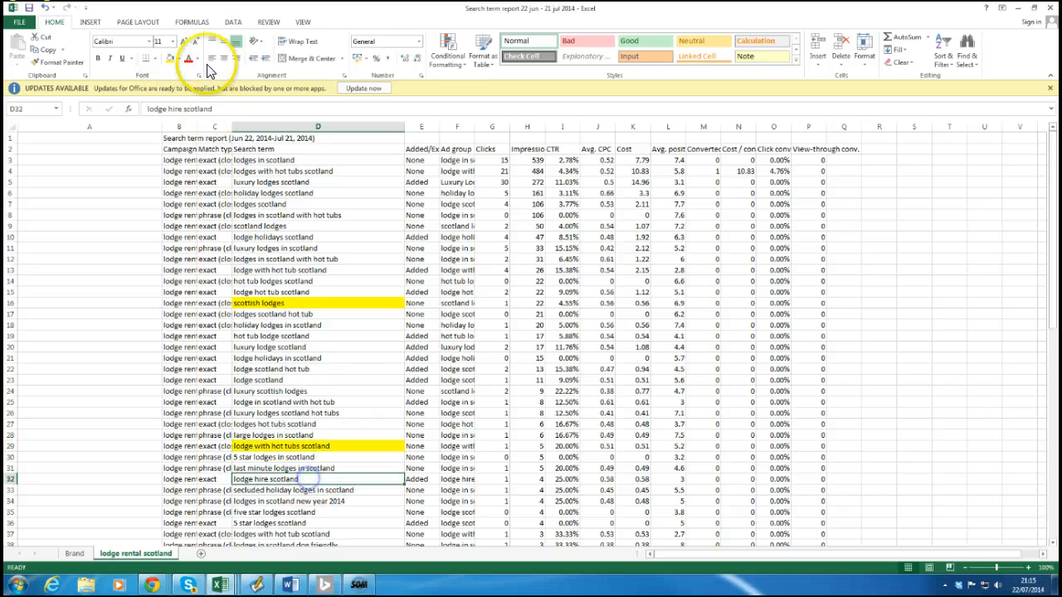
click(169, 60)
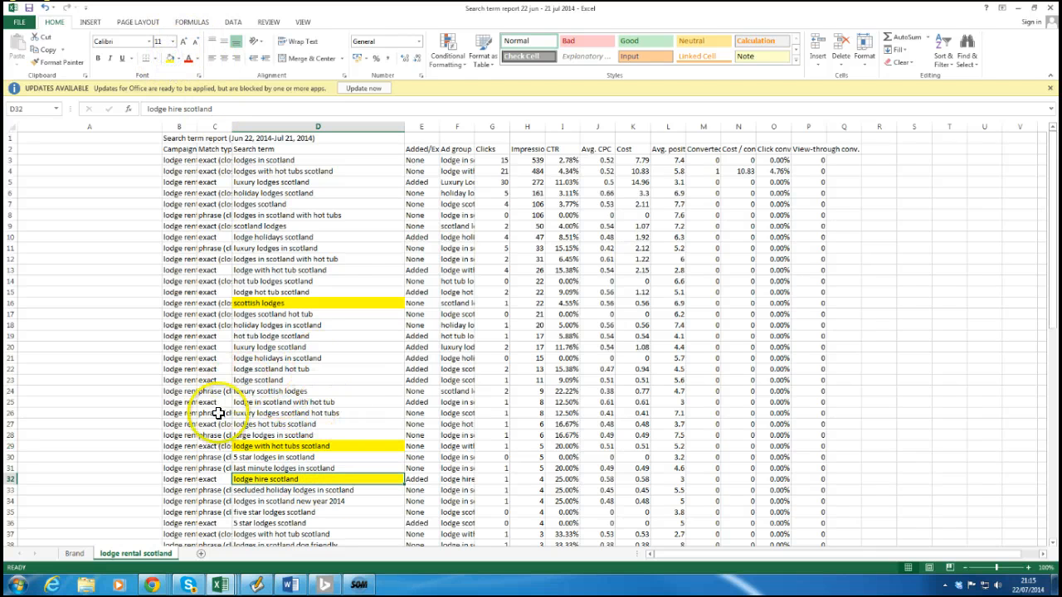
- Add filters to the header row of the Brand sheet and filter the Search term column by yellow cell colour
click(74, 553)
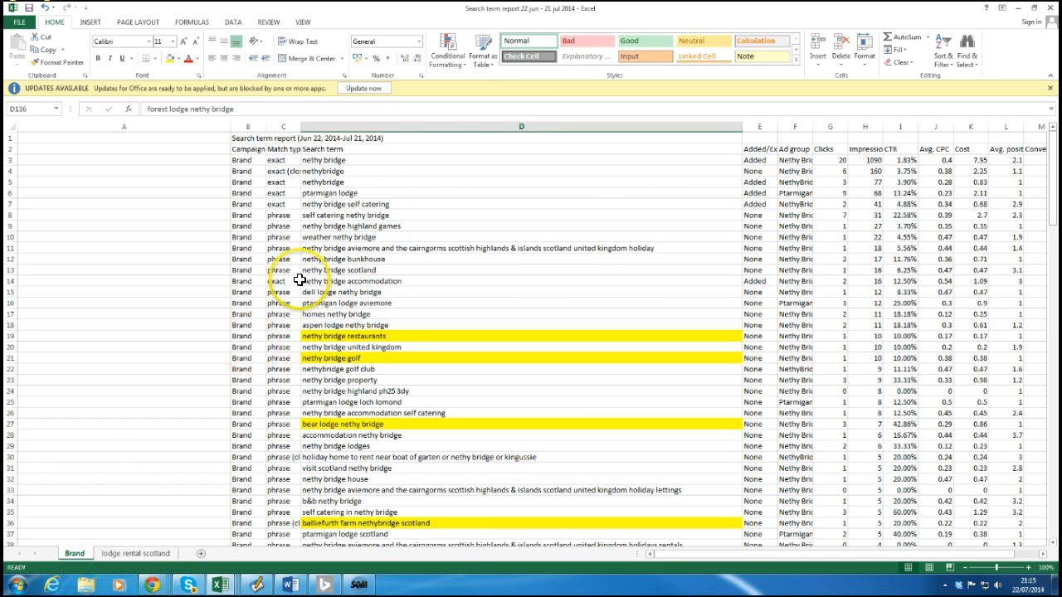
click(456, 149)
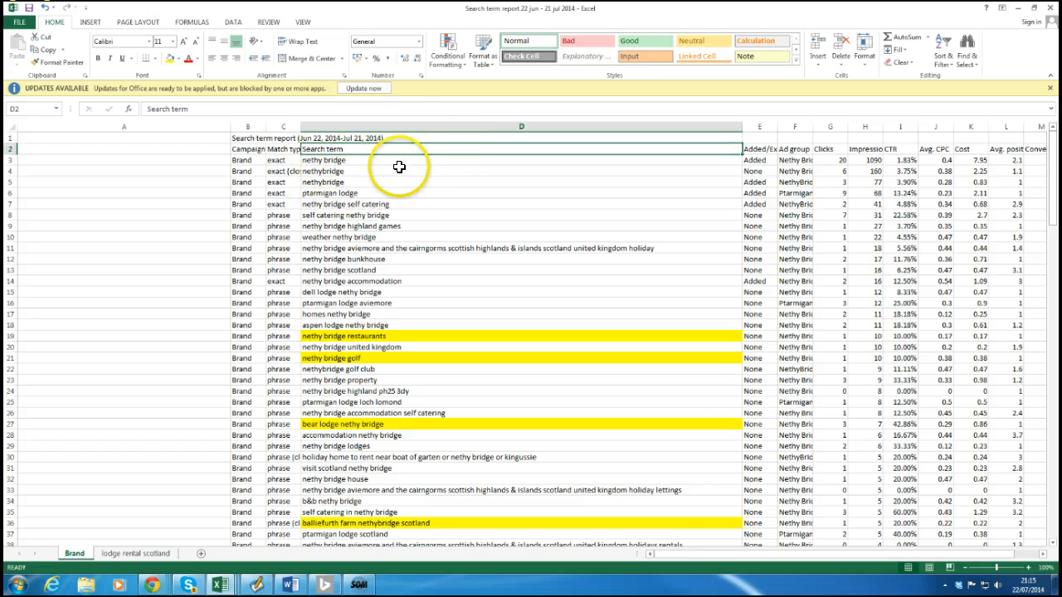
click(232, 21)
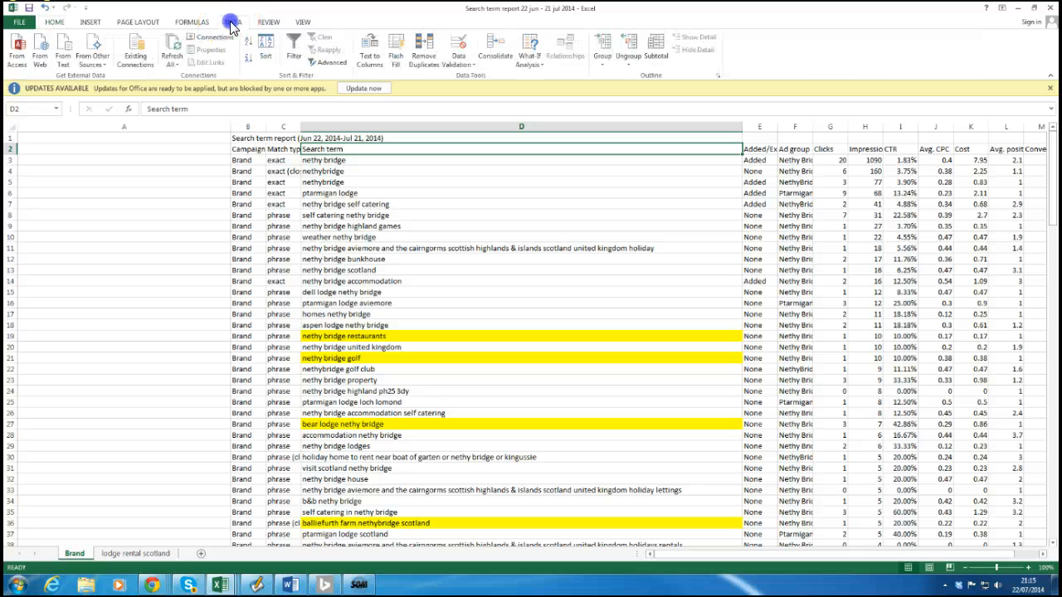
click(293, 58)
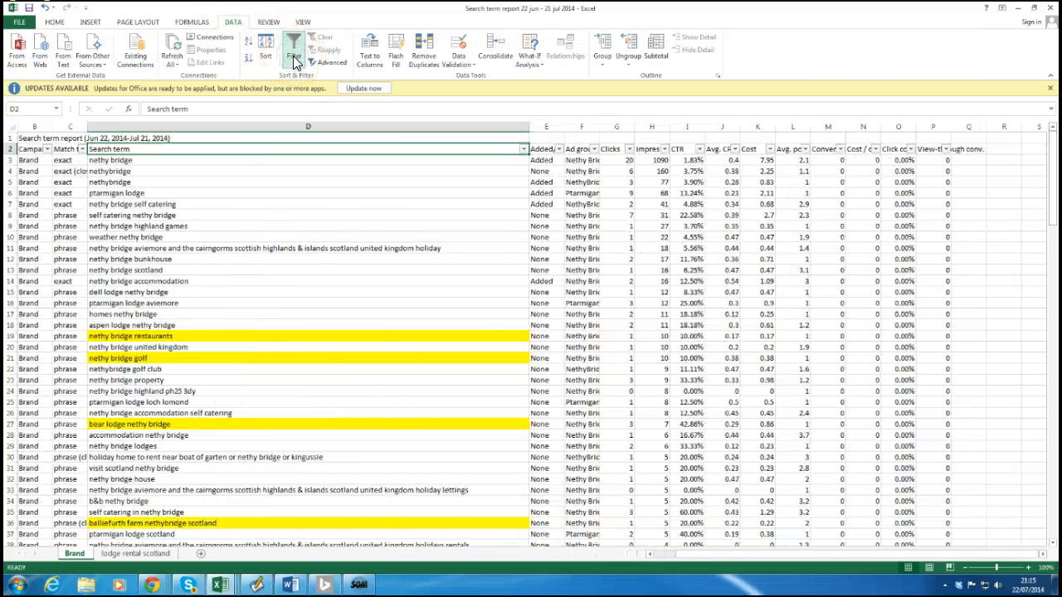
click(523, 150)
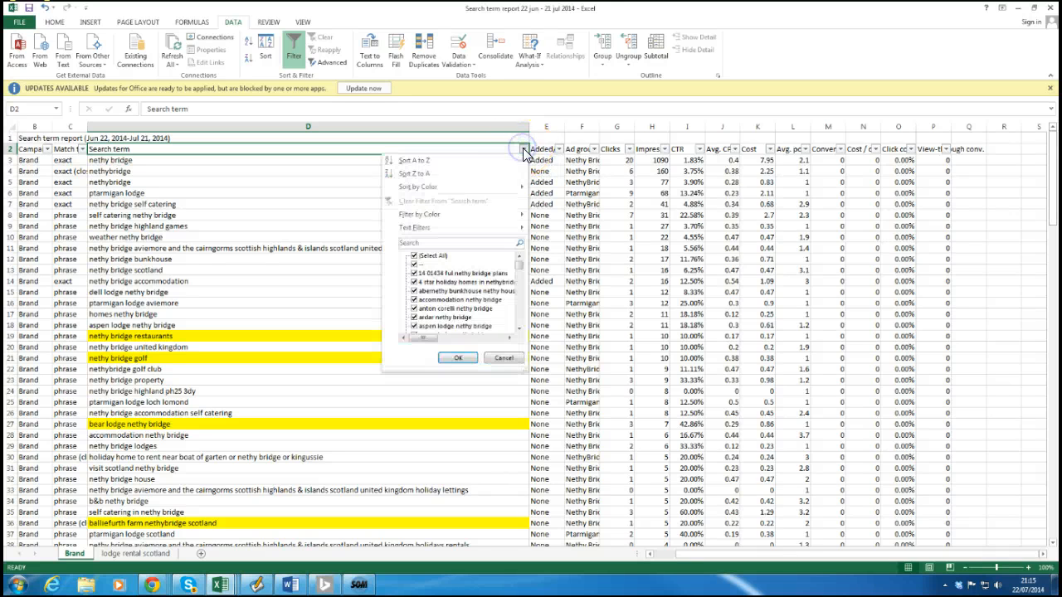
mouse_move(432, 214)
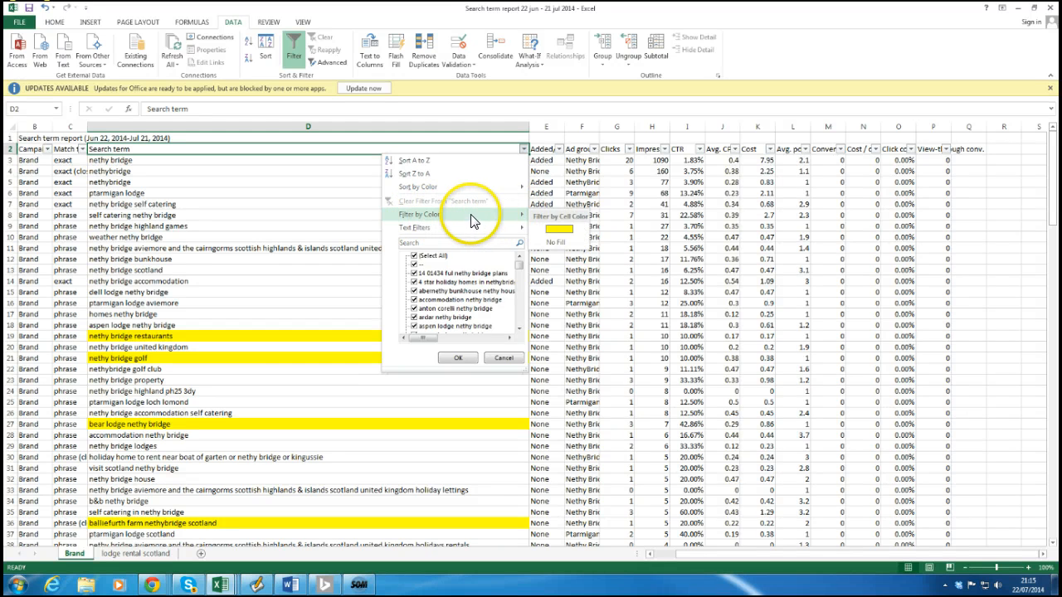
click(556, 233)
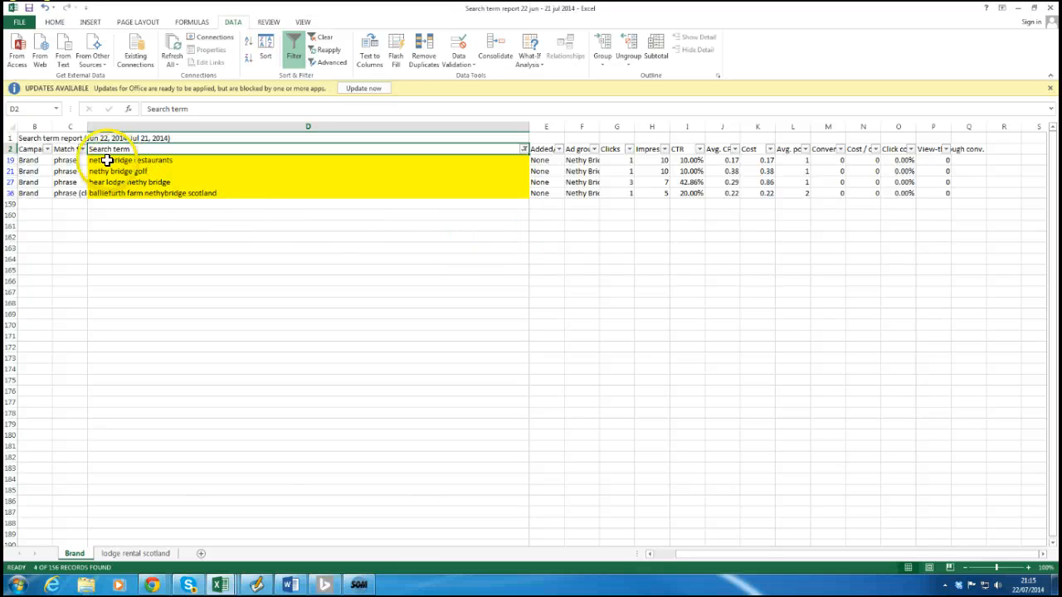
click(650, 555)
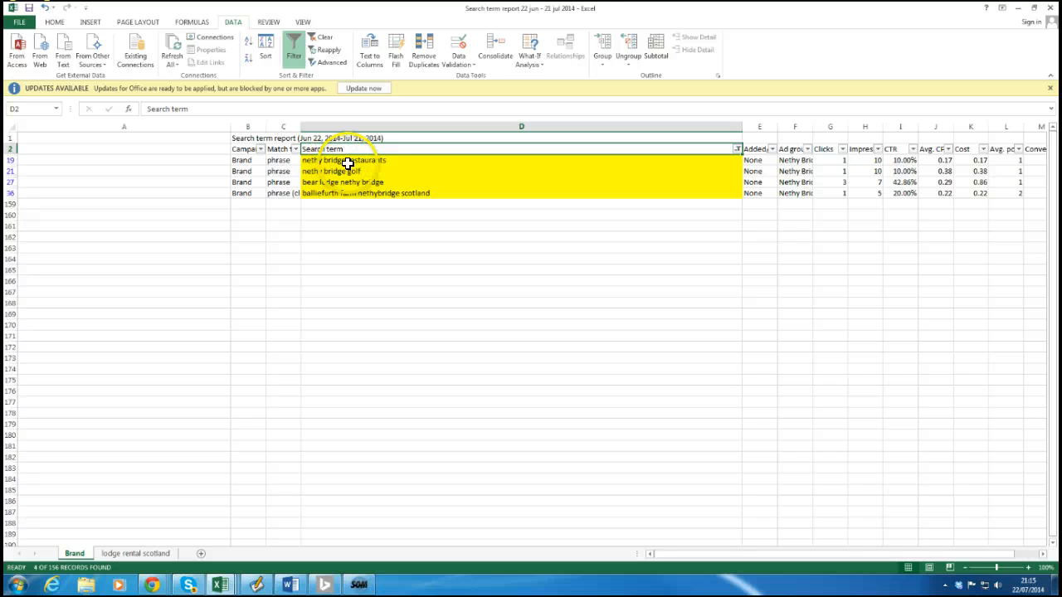
- Enter the phrase-match negative keyword "restaurants" in A19, beside the search term nethy bridge restaurants
click(348, 161)
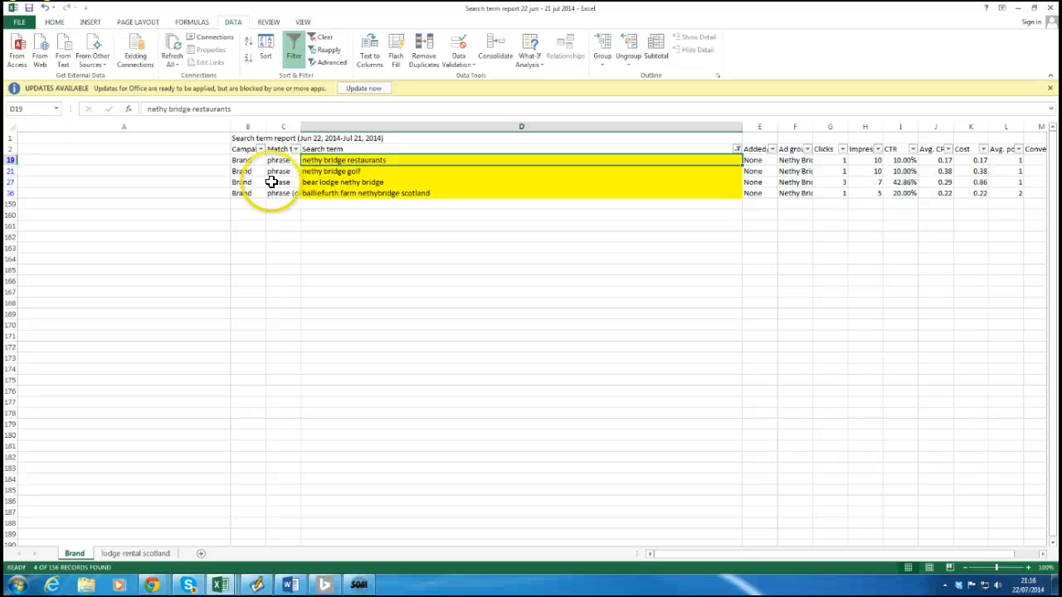
click(195, 160)
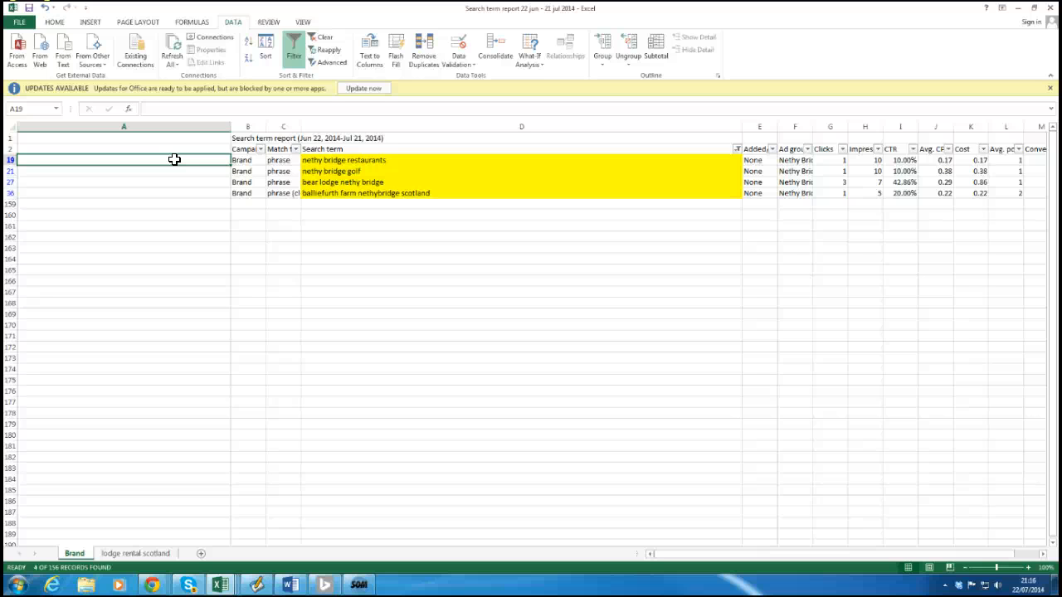
text("restaurants)
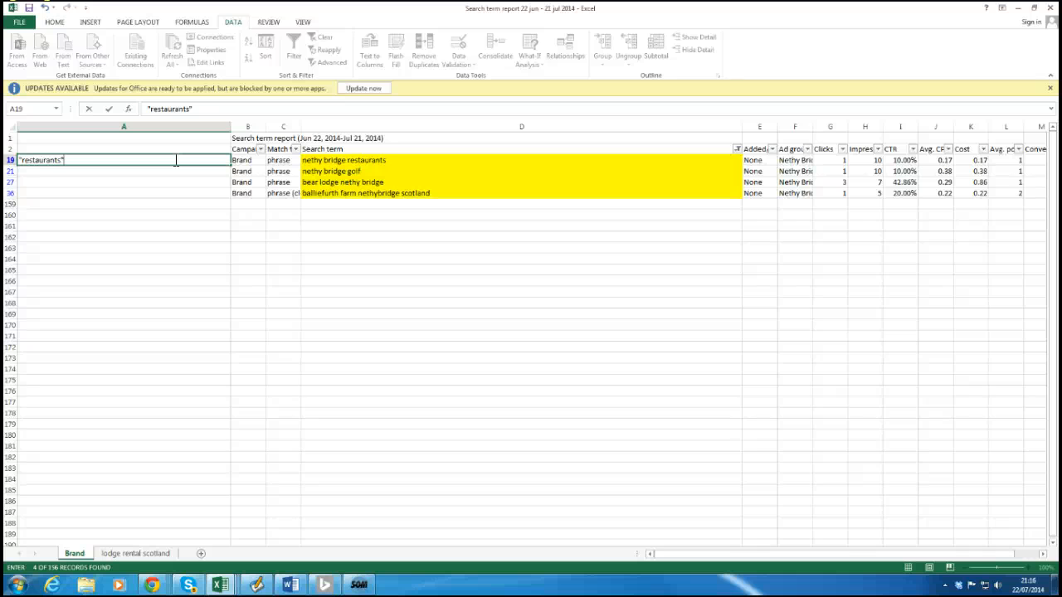
key(Return)
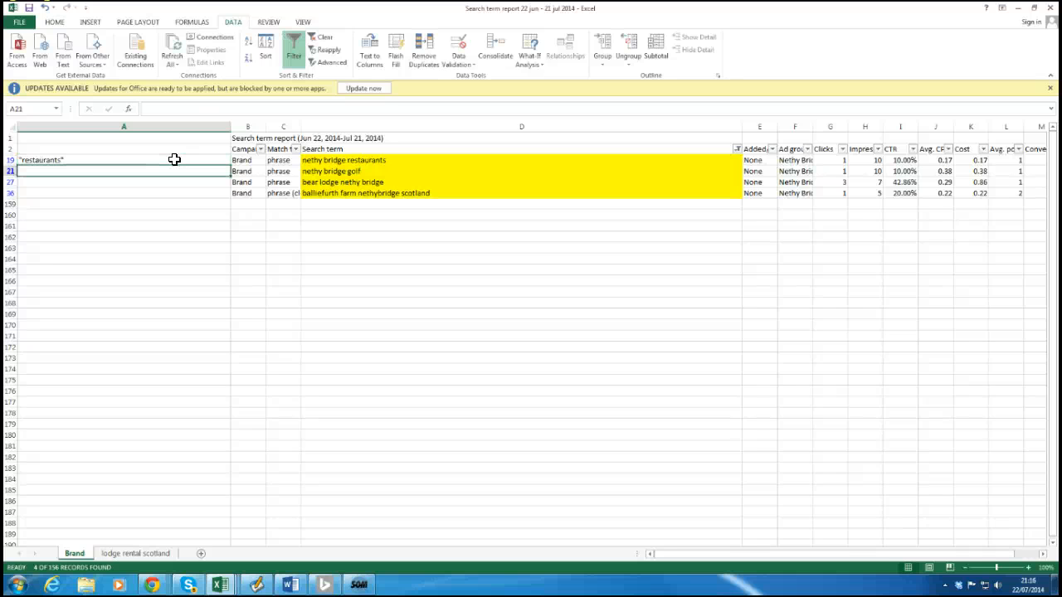
click(174, 160)
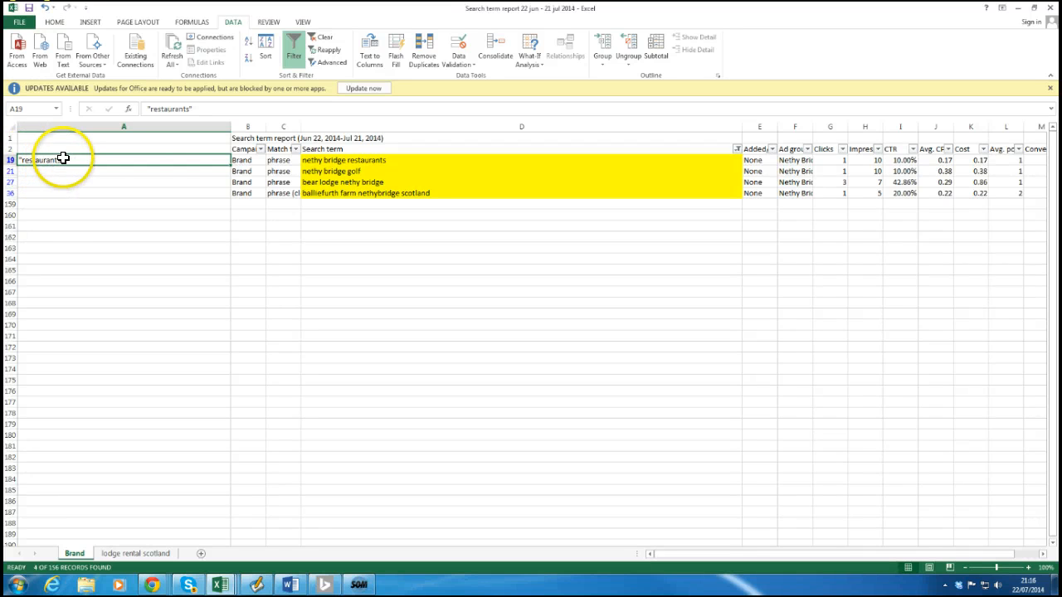
- Enter the phrase-match negative keywords "golf" in A21 and "bear lodge" in A27, beside their highlighted search terms
click(109, 171)
text("golf")
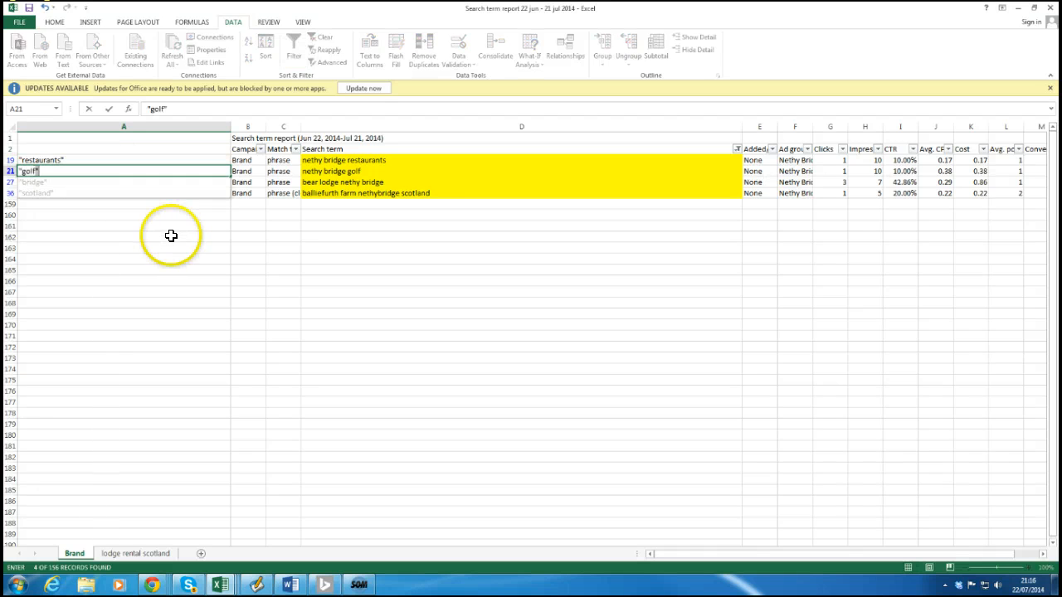
text(")
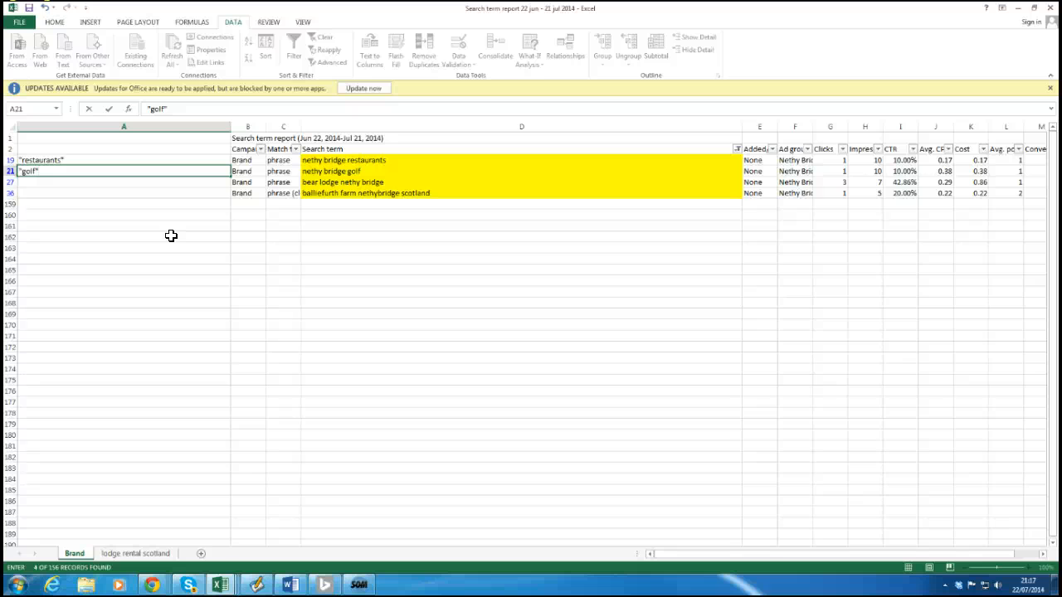
key(Return)
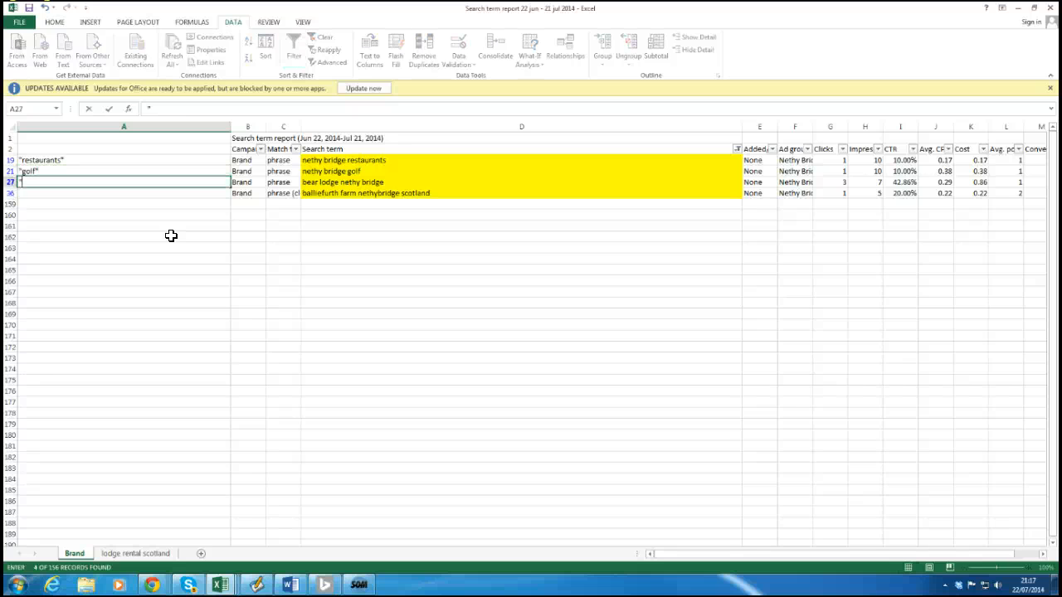
text("bear lodge")
key(BackSpace)
text(")
key(Return)
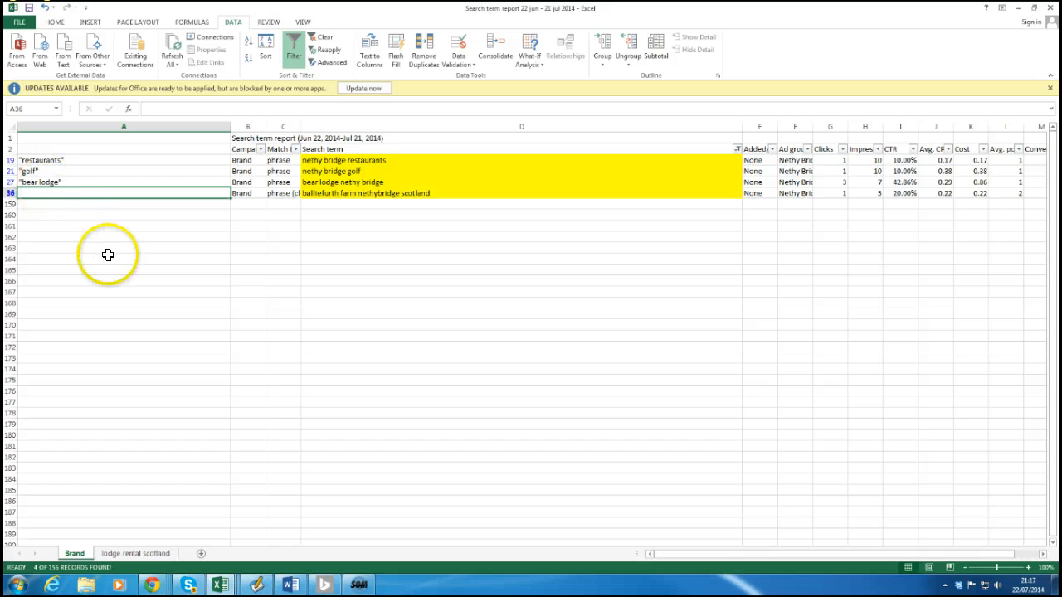
- Copy the three negative keywords "restaurants", "golf" and "bear lodge" from column A of the Brand sheet
click(73, 224)
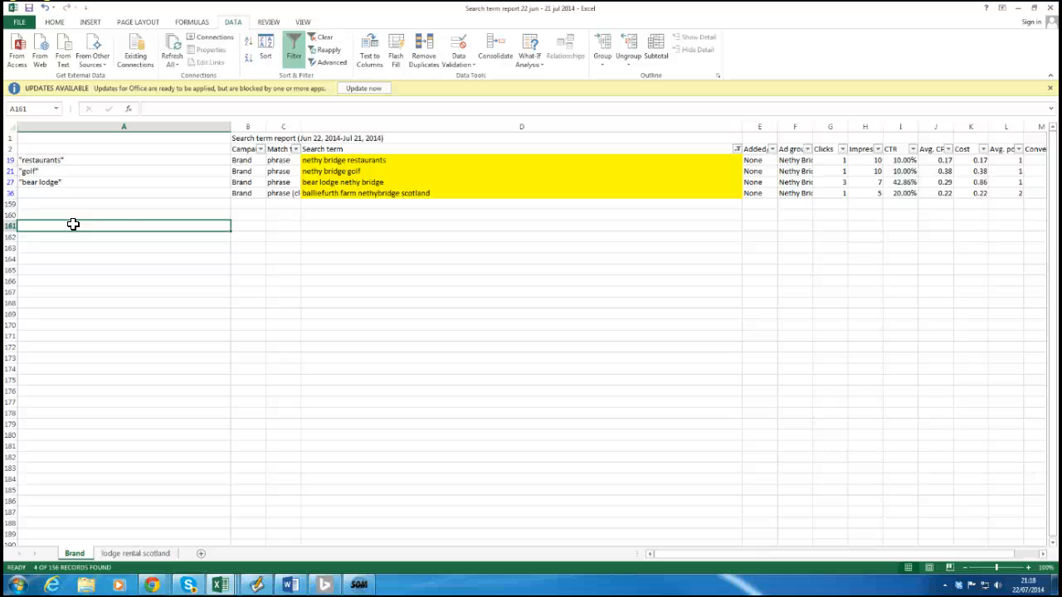
click(107, 232)
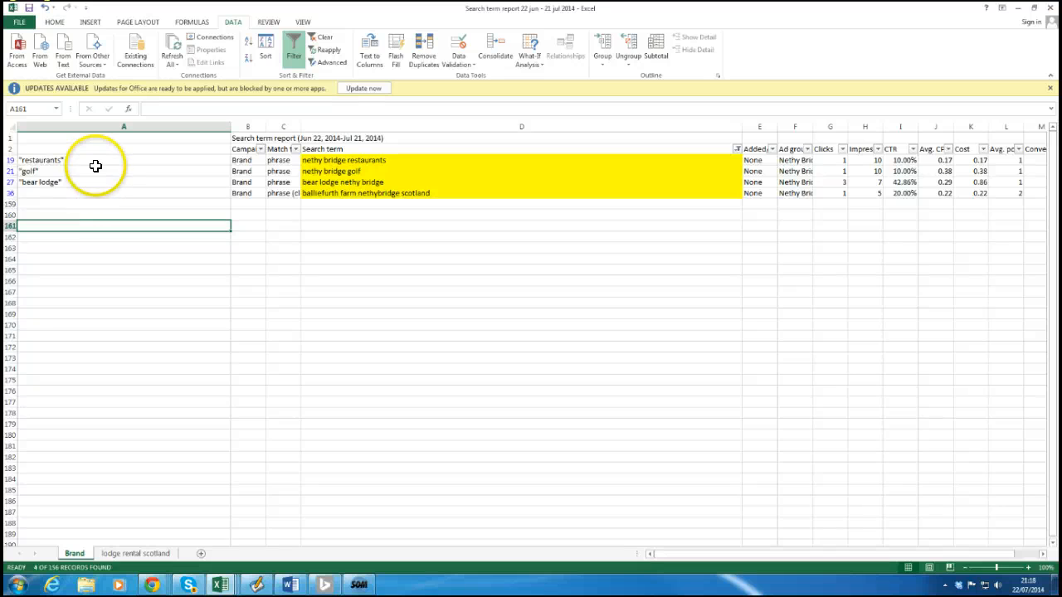
drag(96, 159, 100, 180)
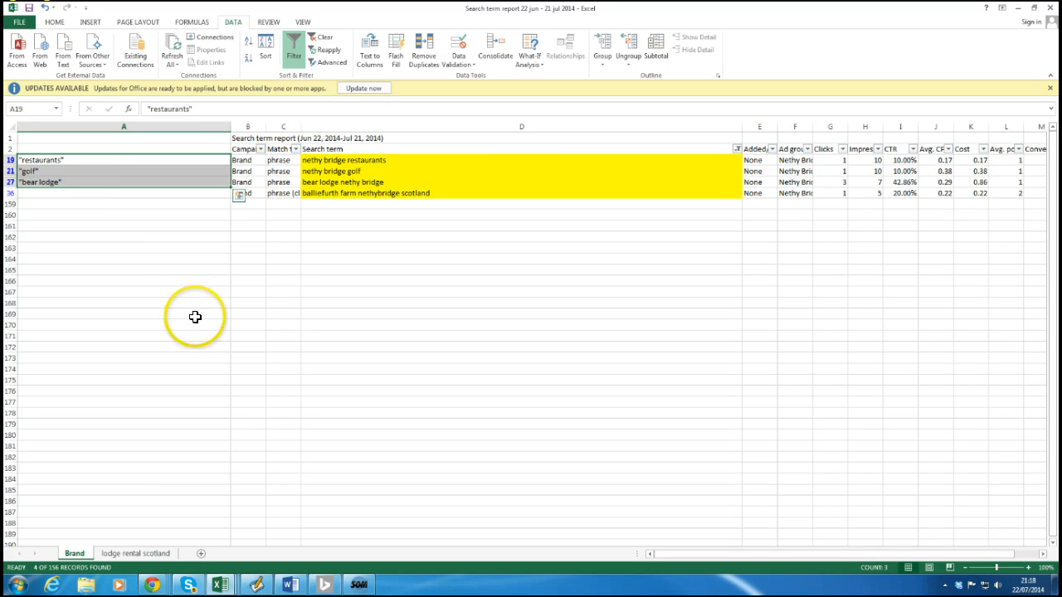
key(ctrl+c)
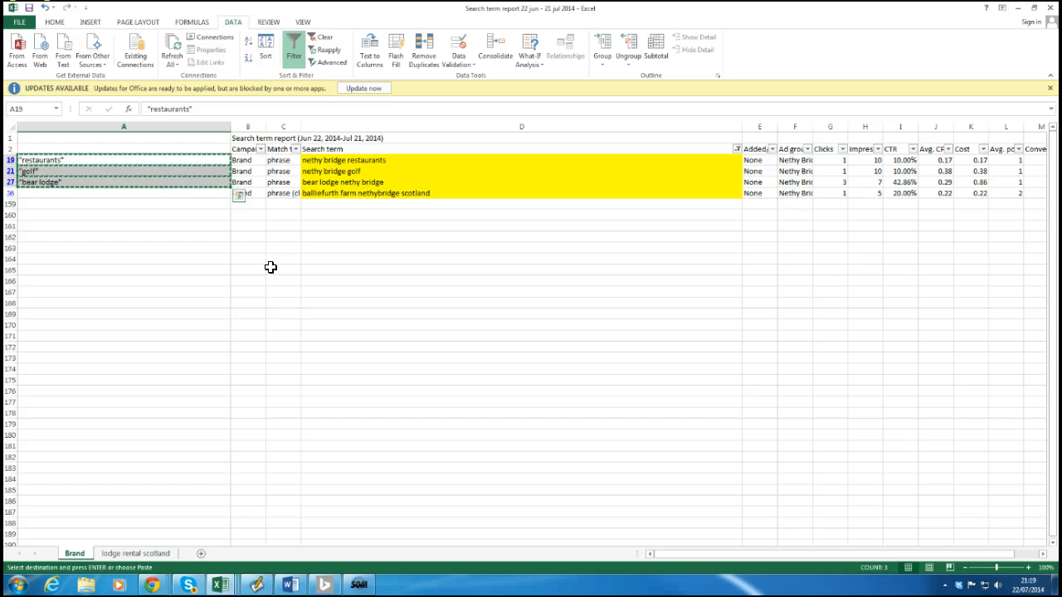
- Switch to Google AdWords in the browser and open the Brand campaign's keywords from the list of all online campaigns
click(1017, 7)
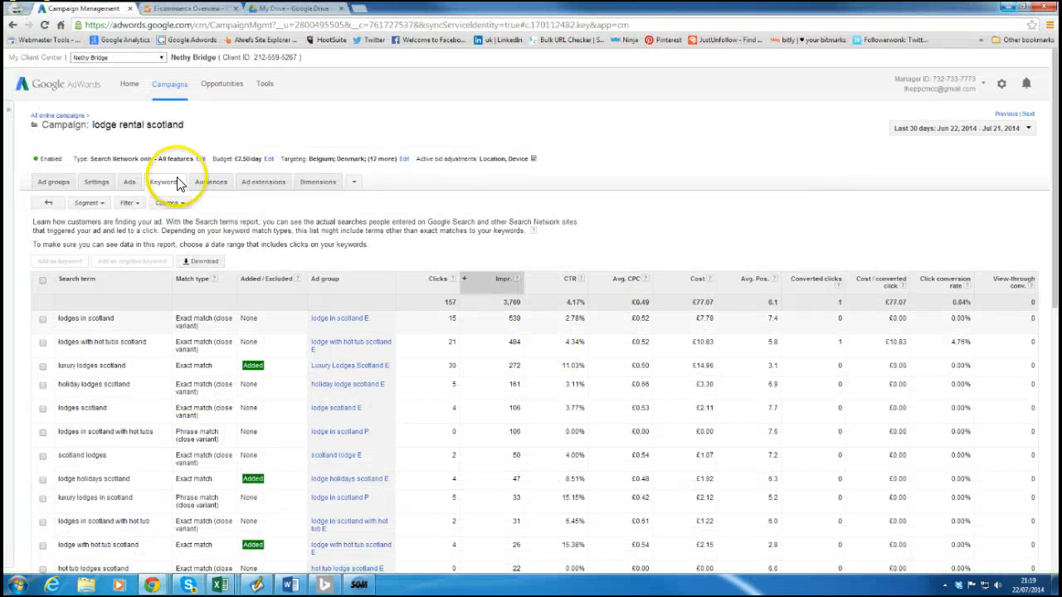
click(63, 117)
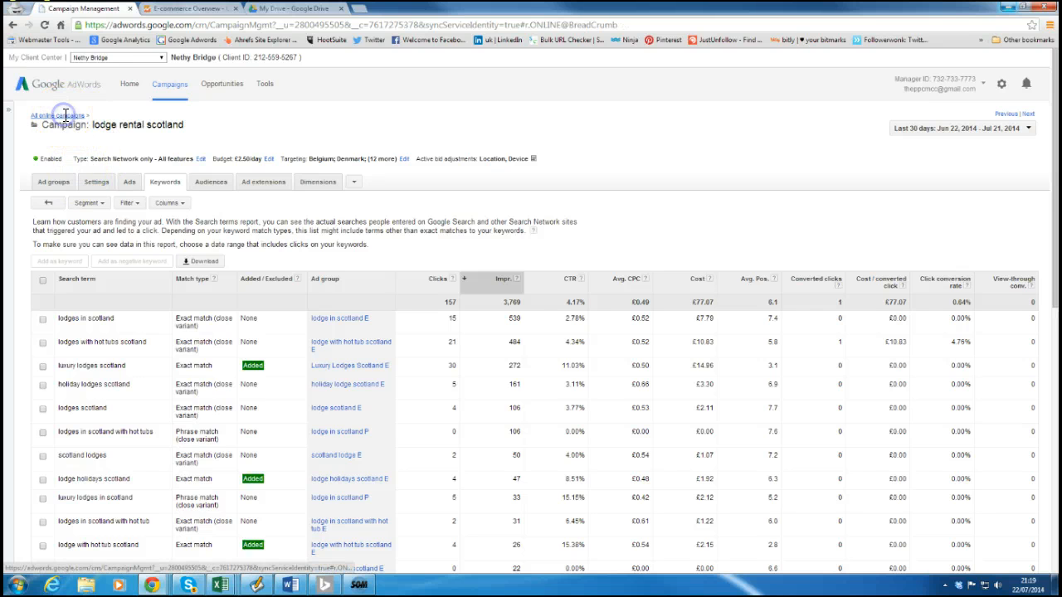
click(50, 147)
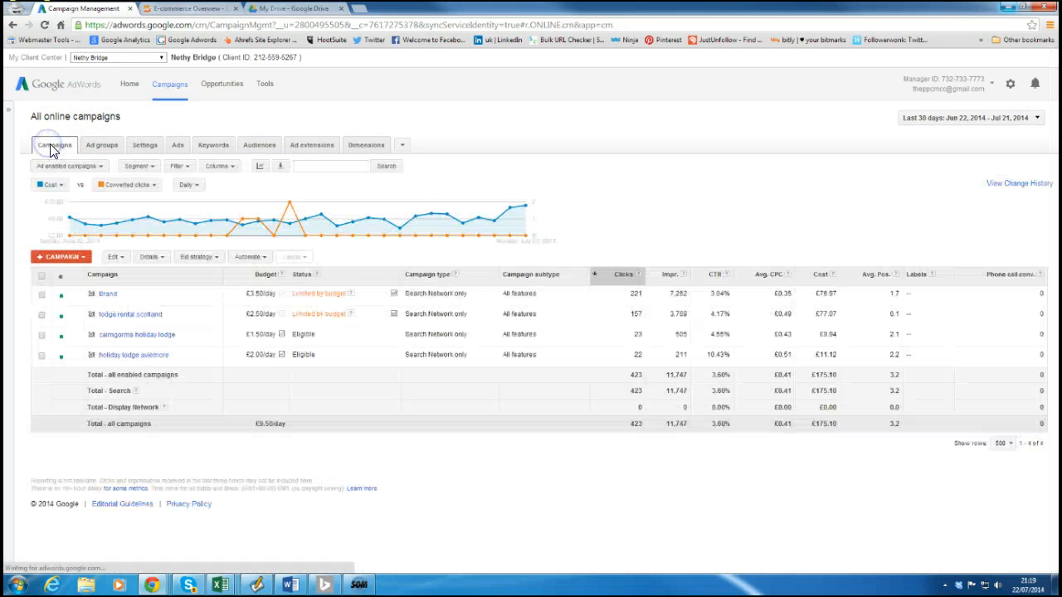
click(107, 296)
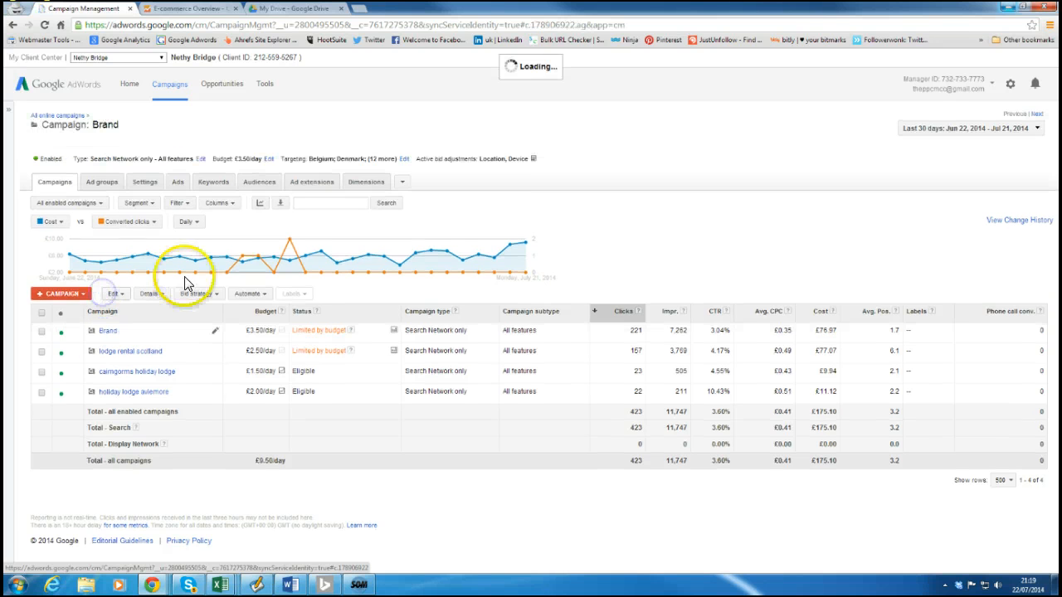
click(164, 181)
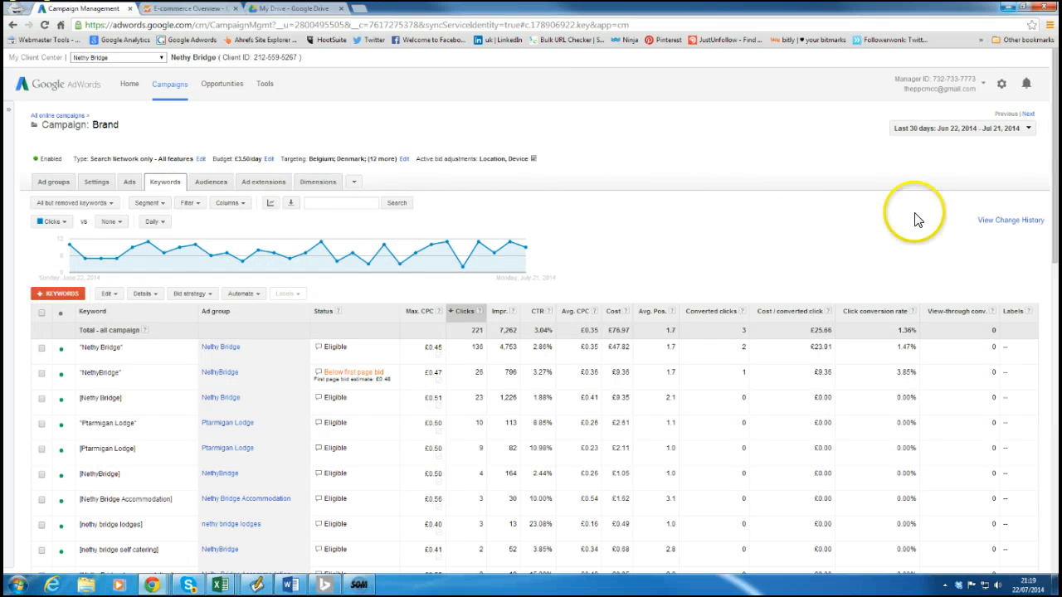
- Expand the negative keywords section beneath the Brand campaign's keyword table to show the campaign-level list
drag(1052, 130, 1054, 219)
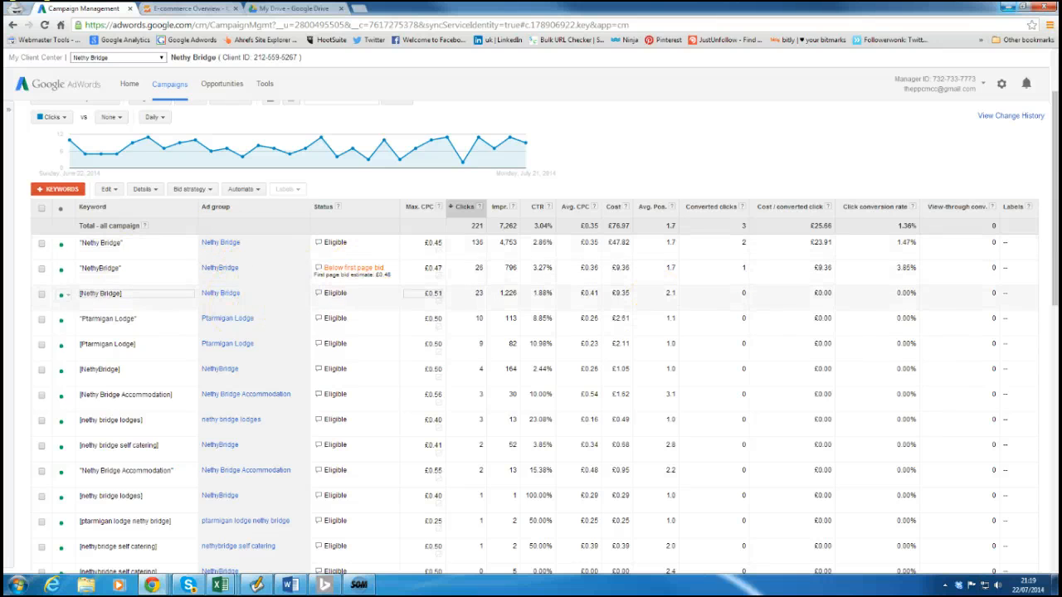
drag(1056, 190, 1047, 501)
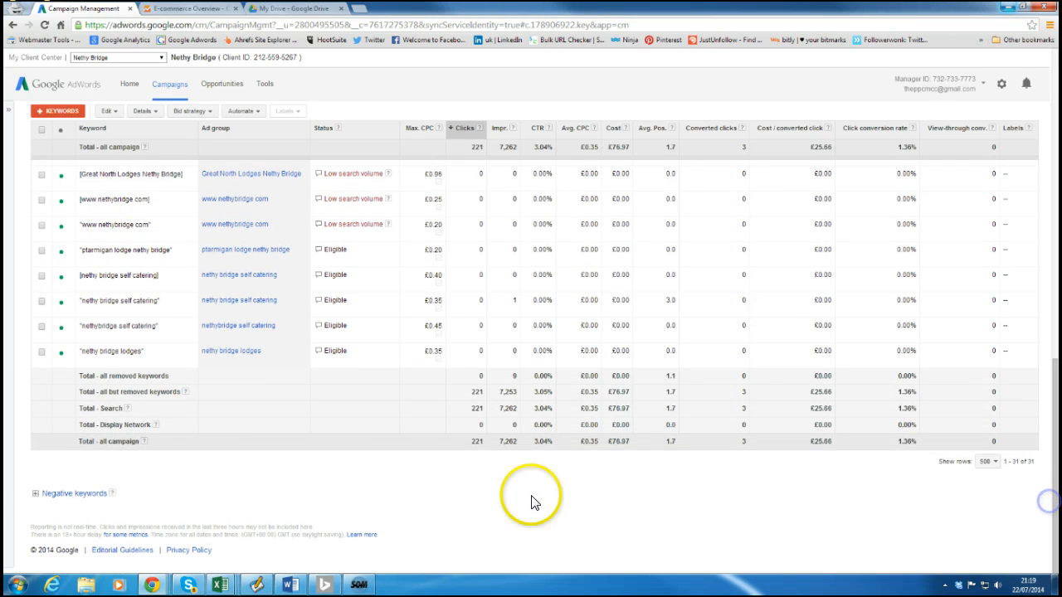
click(66, 494)
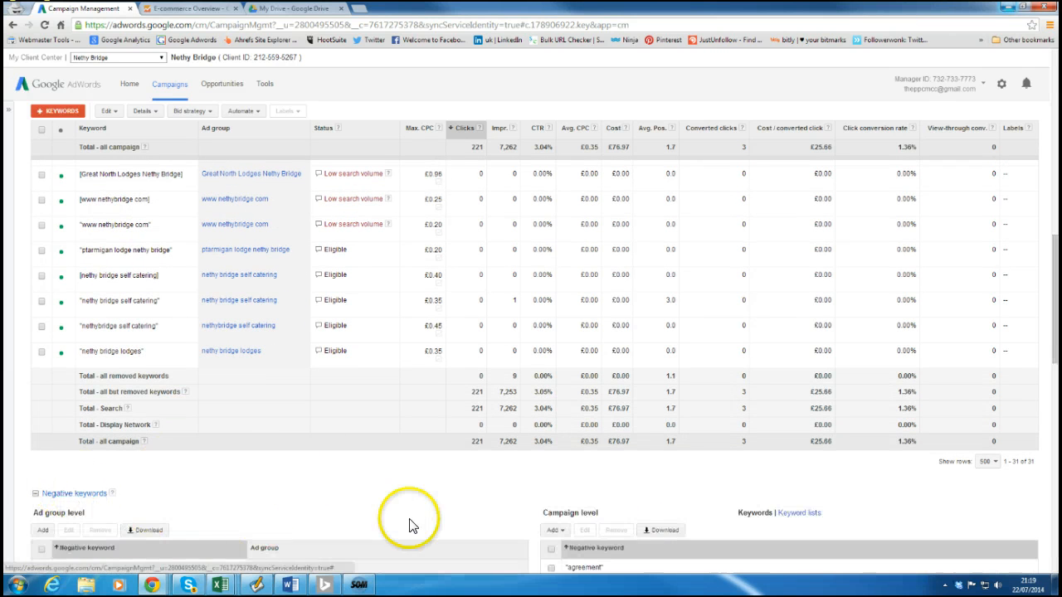
scroll(772, 481, down, 3)
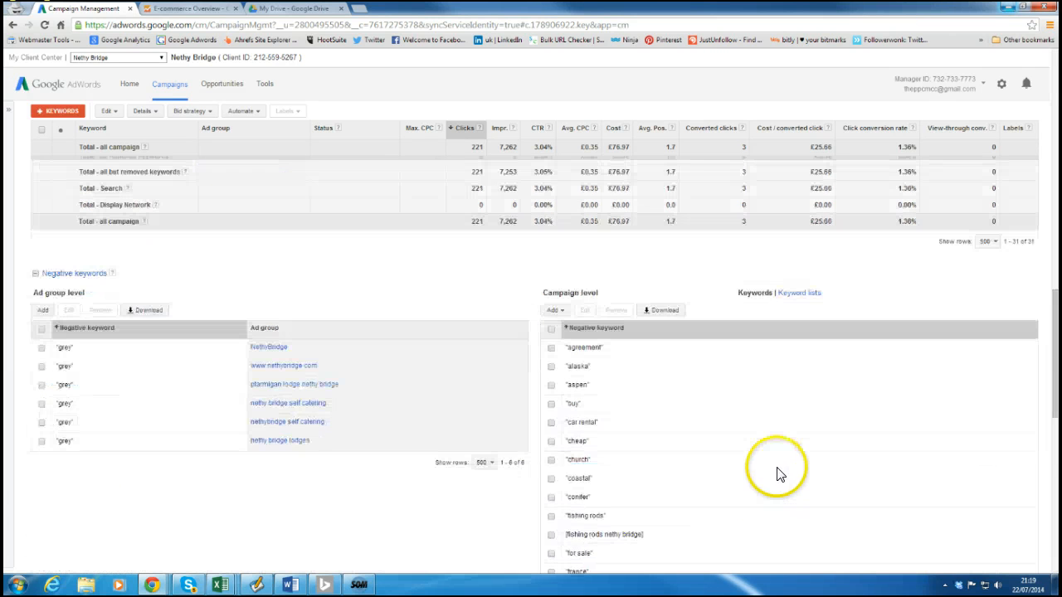
click(561, 311)
click(576, 342)
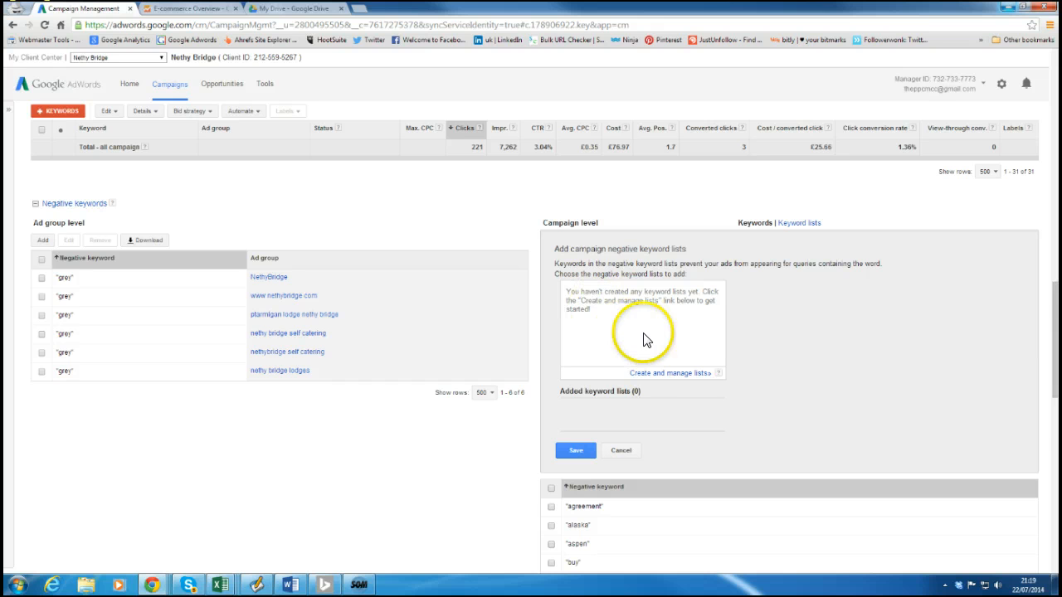
click(622, 451)
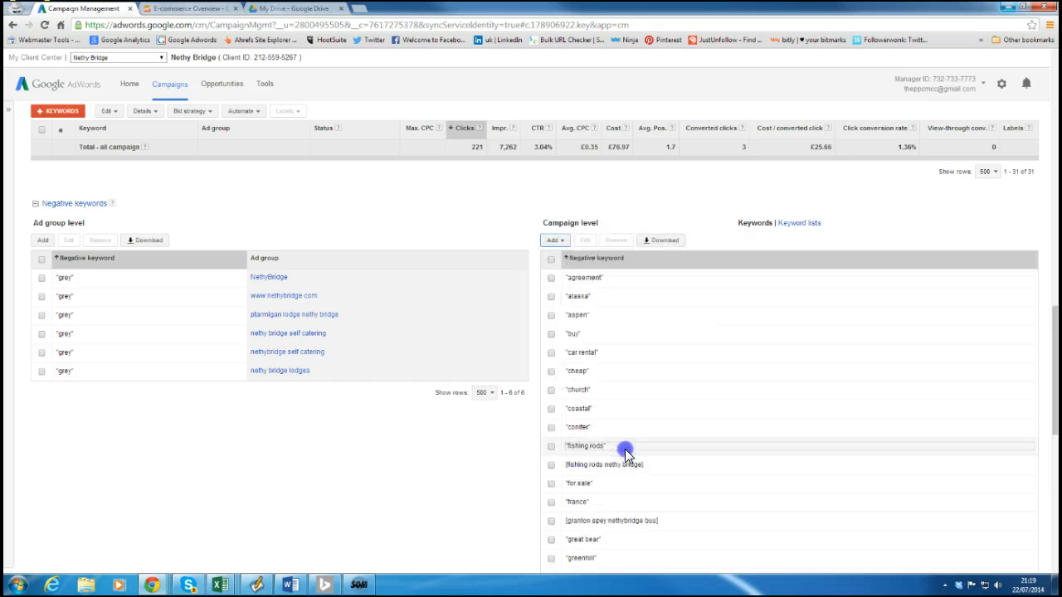
- Start adding campaign-level negative keywords and paste in the copied phrases "restaurants", "golf" and "bear lodge", one per line, without saving
click(555, 239)
click(560, 259)
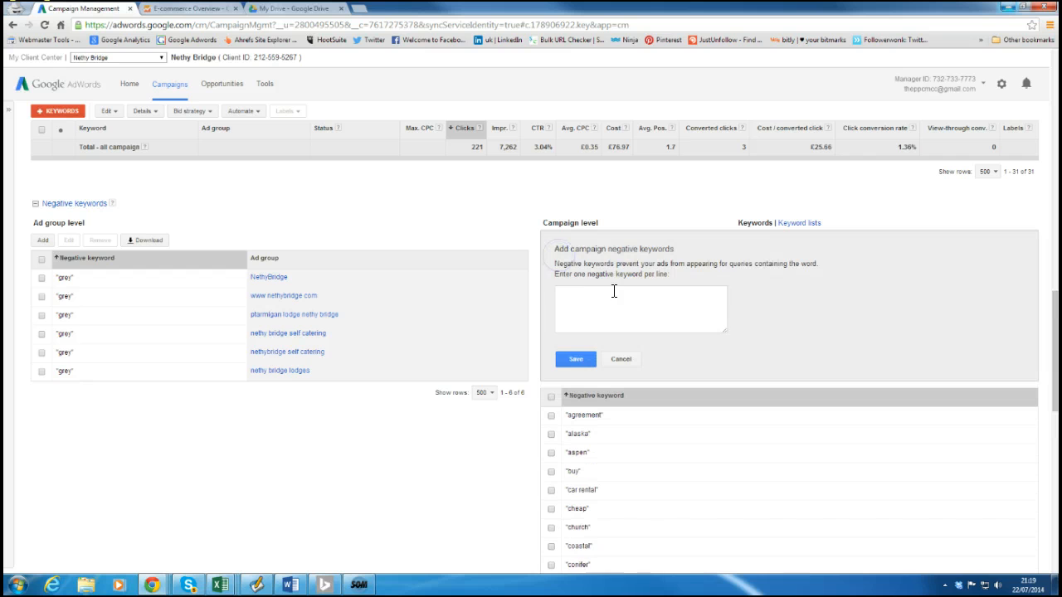
click(600, 305)
key(ctrl+v)
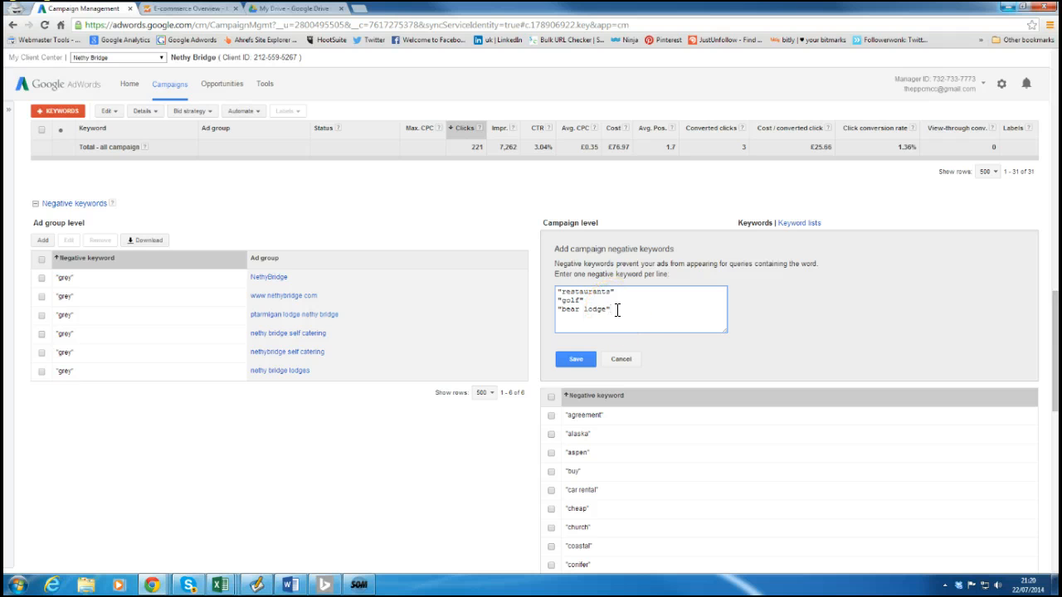
click(627, 322)
click(616, 363)
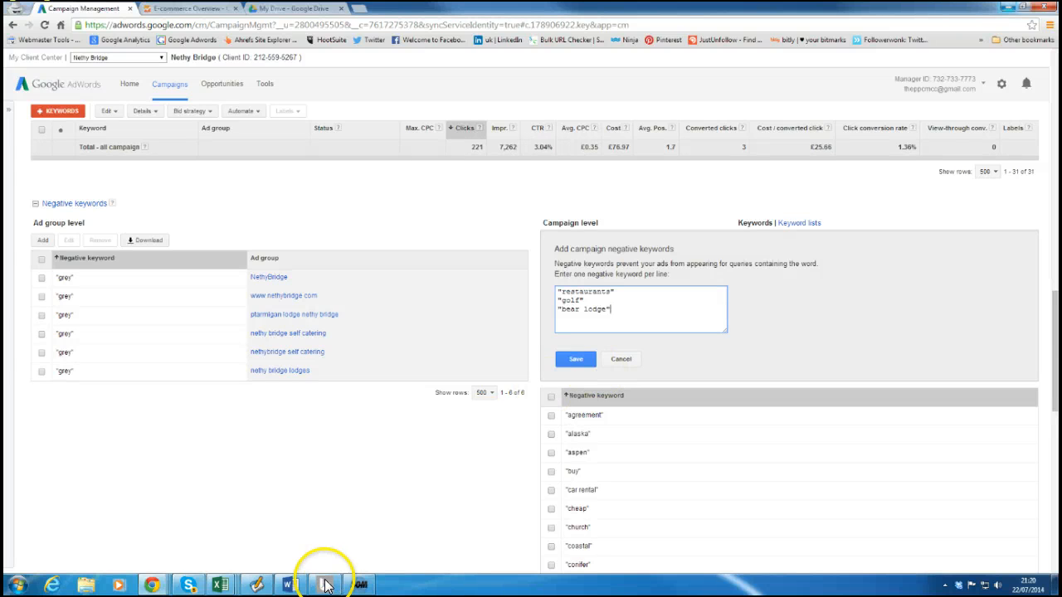
click(359, 584)
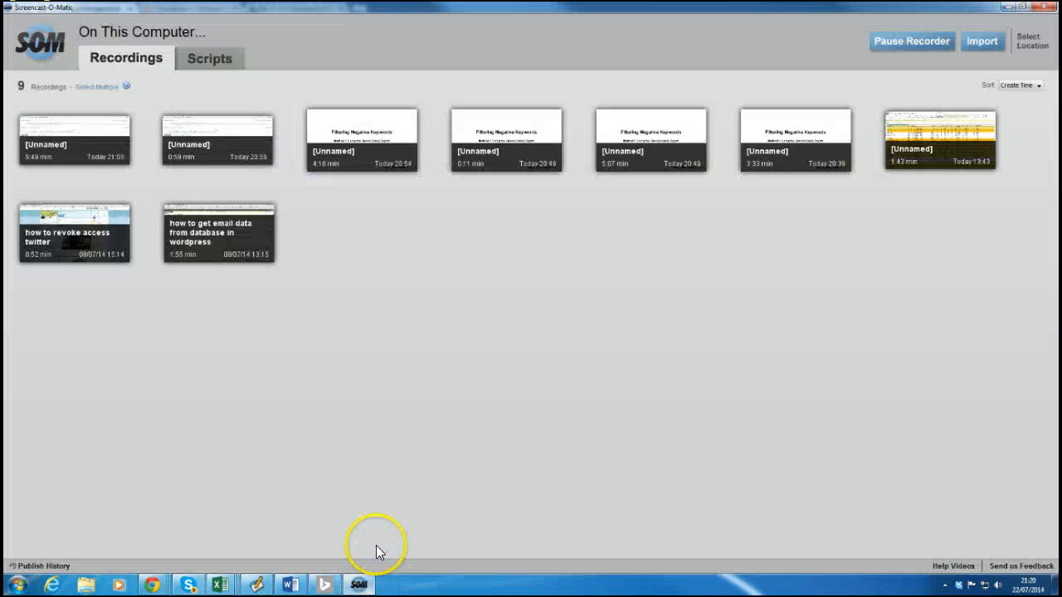
click(360, 585)
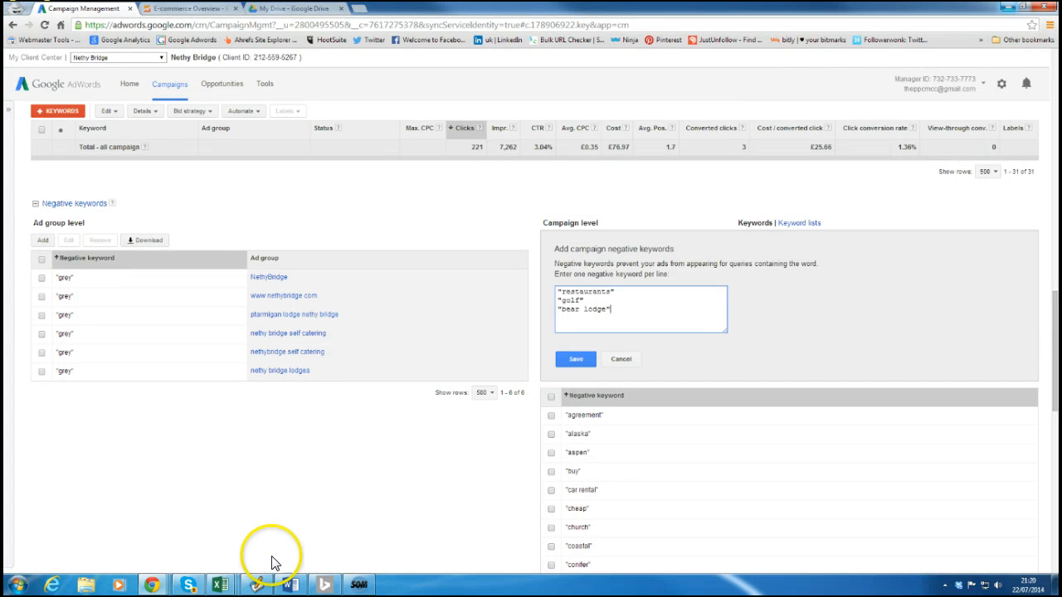
click(360, 584)
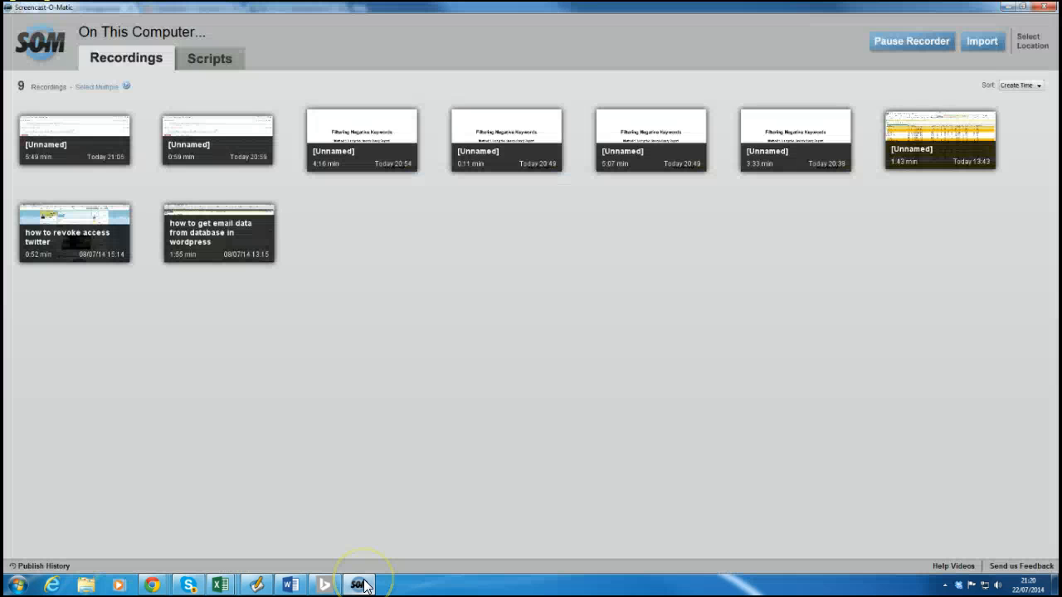